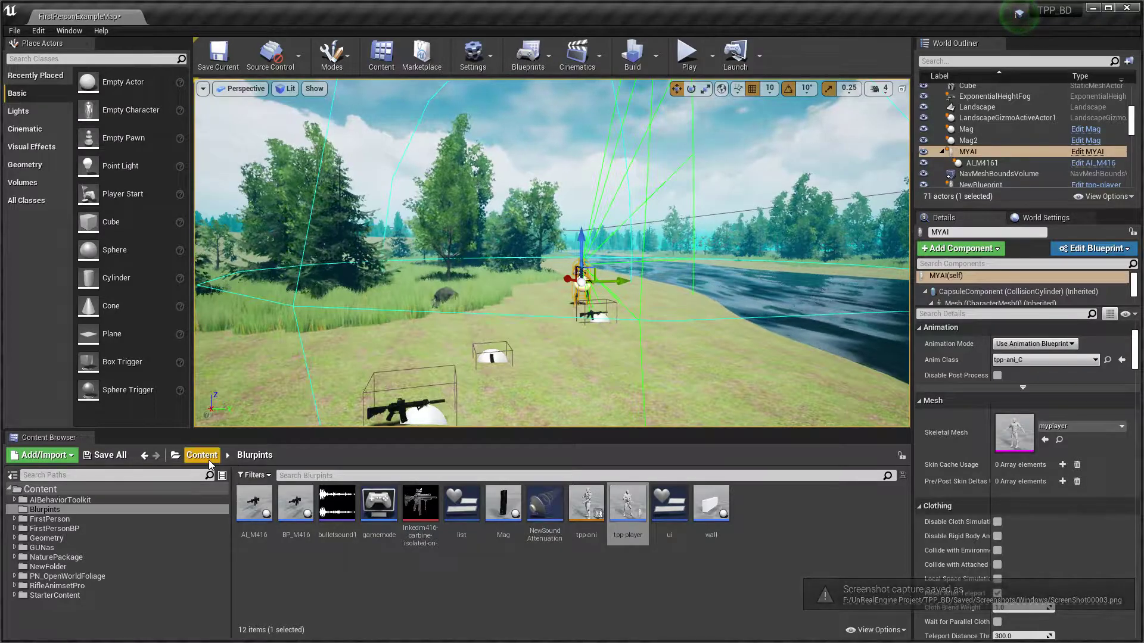
# Return to the top-level Content folder, abandon a new Blueprint class, and open MYAI
pyautogui.click(209, 460)
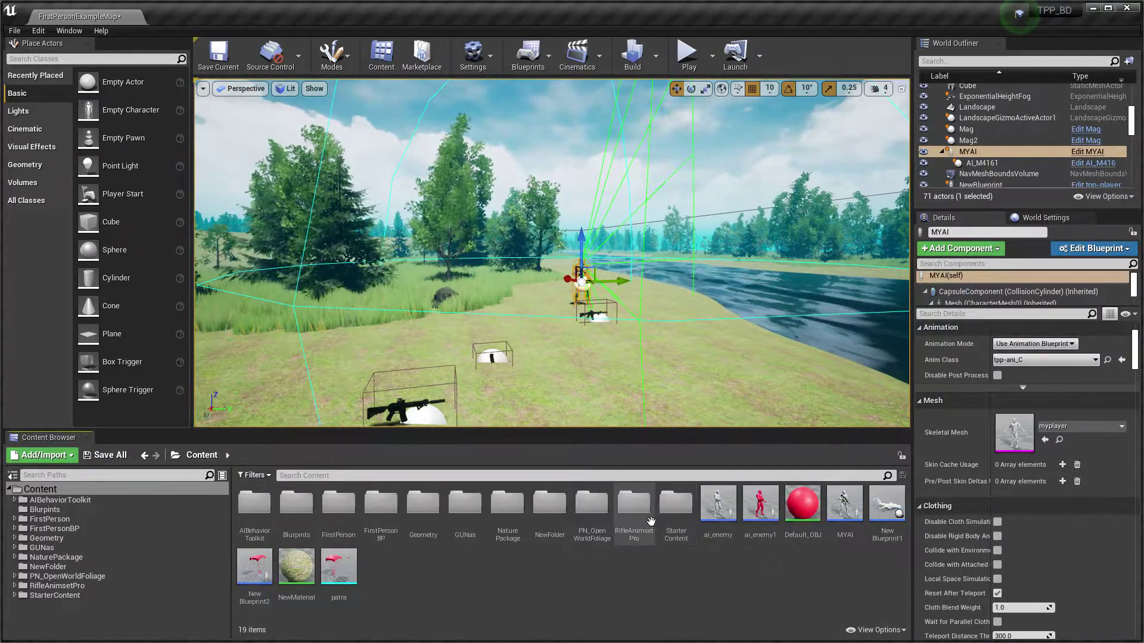
pyautogui.rightClick(839, 562)
pyautogui.click(871, 270)
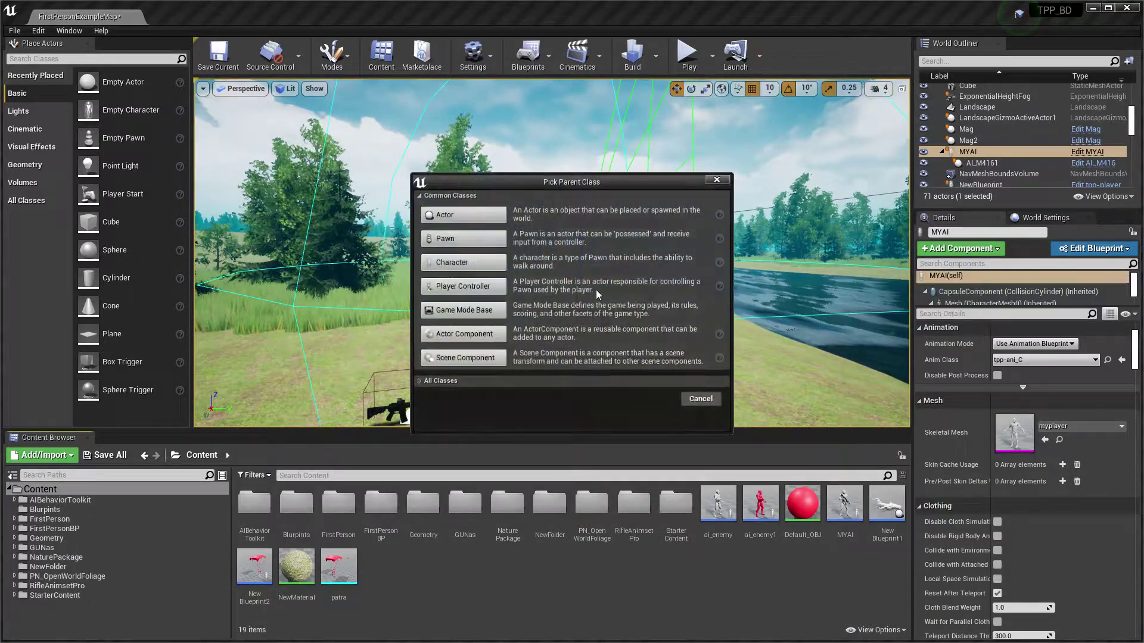
pyautogui.click(464, 266)
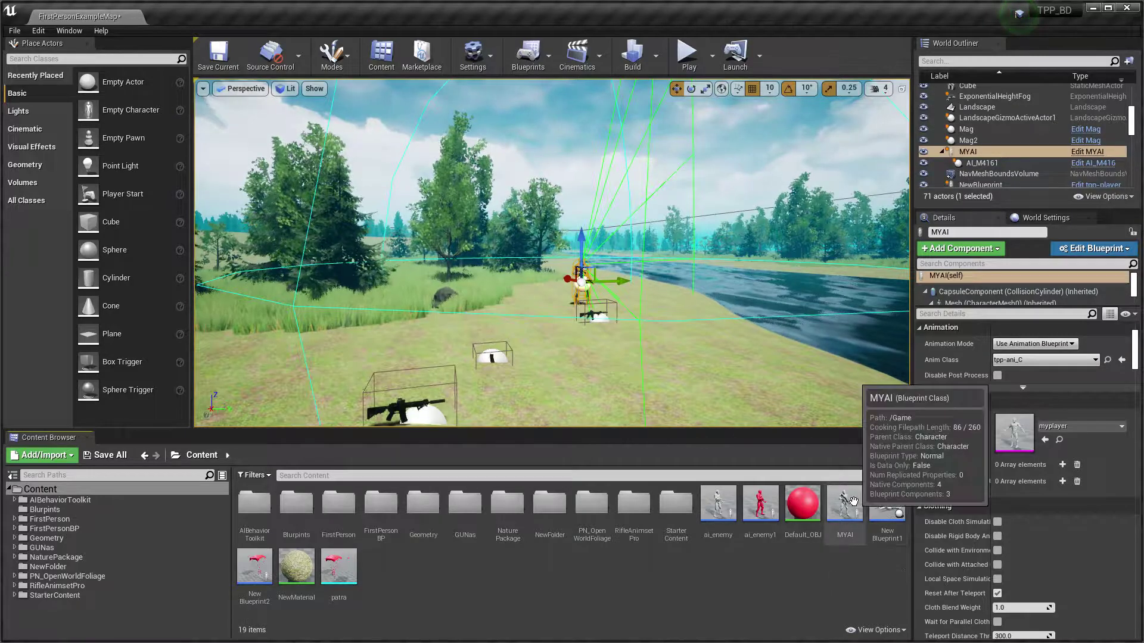
pyautogui.doubleClick(844, 505)
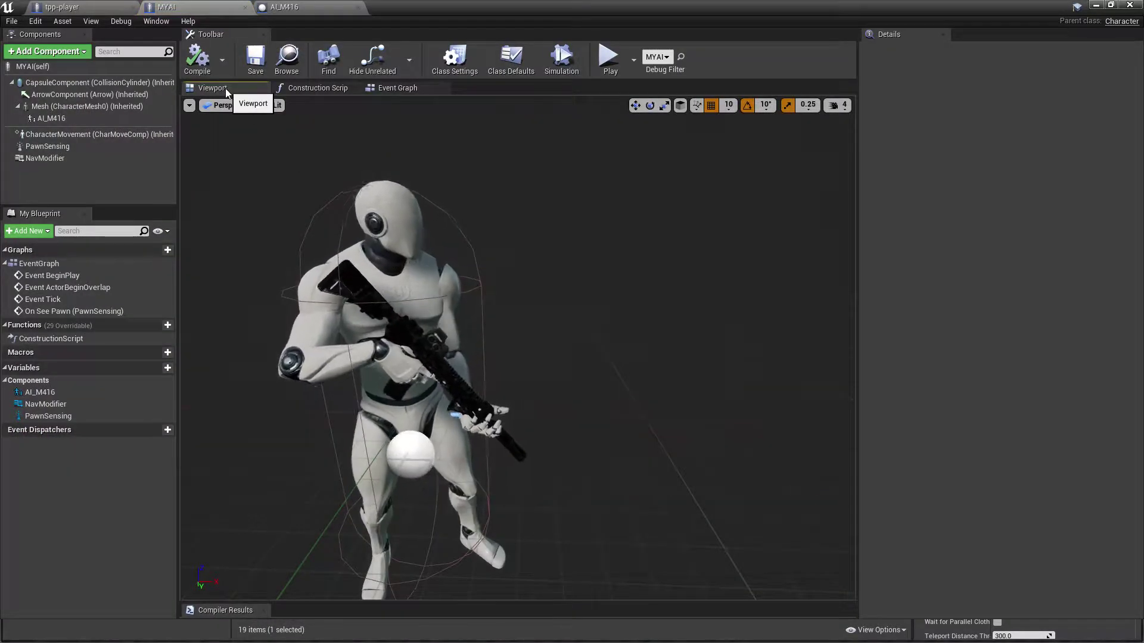
# Keep the MYAI mesh as myplayer and set its Anim Class to tpp-ani
pyautogui.click(54, 106)
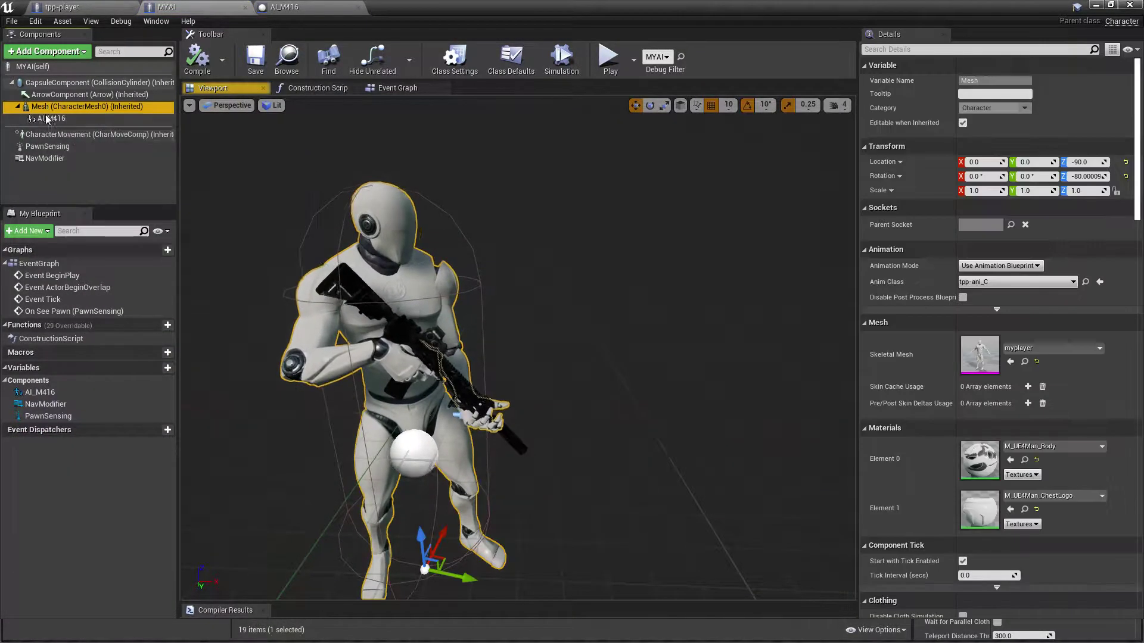
pyautogui.click(1005, 348)
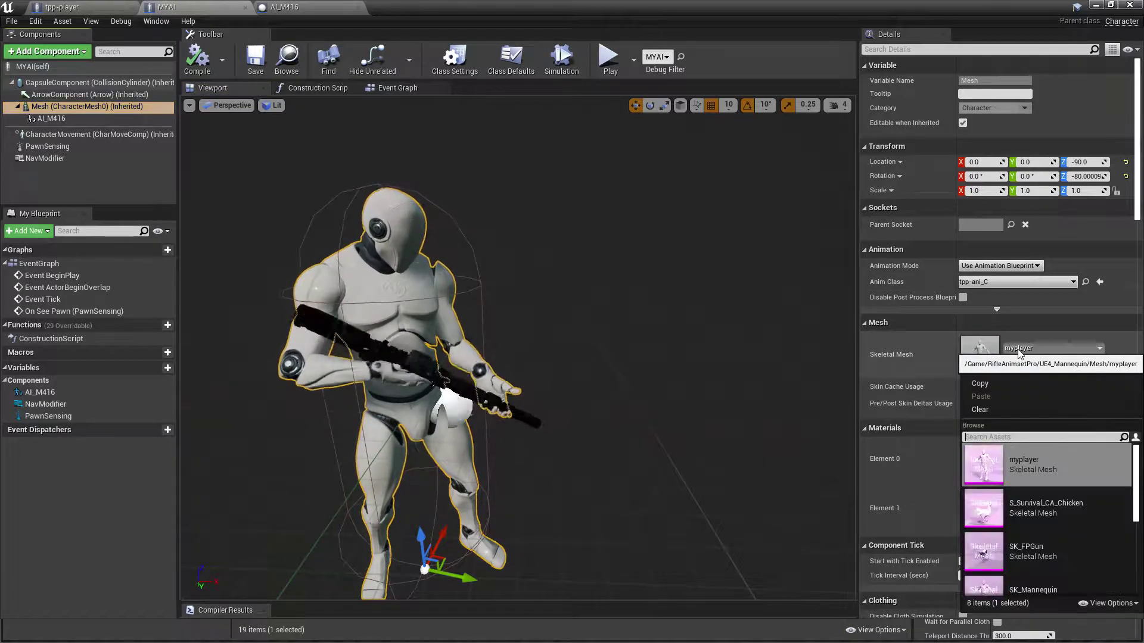
pyautogui.click(1008, 464)
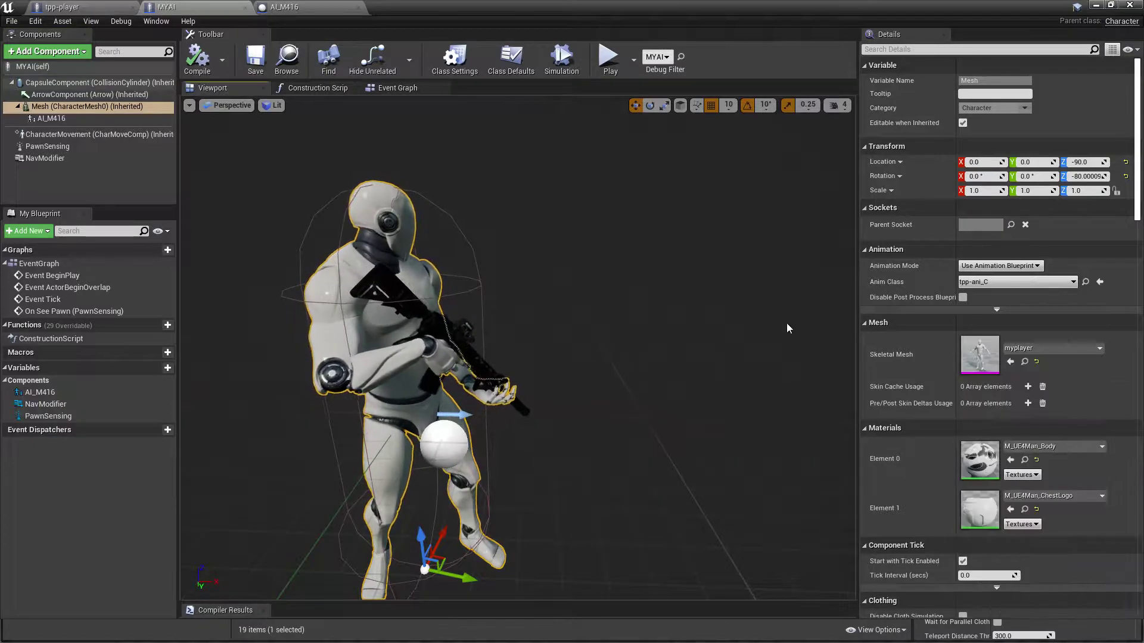
pyautogui.click(1016, 282)
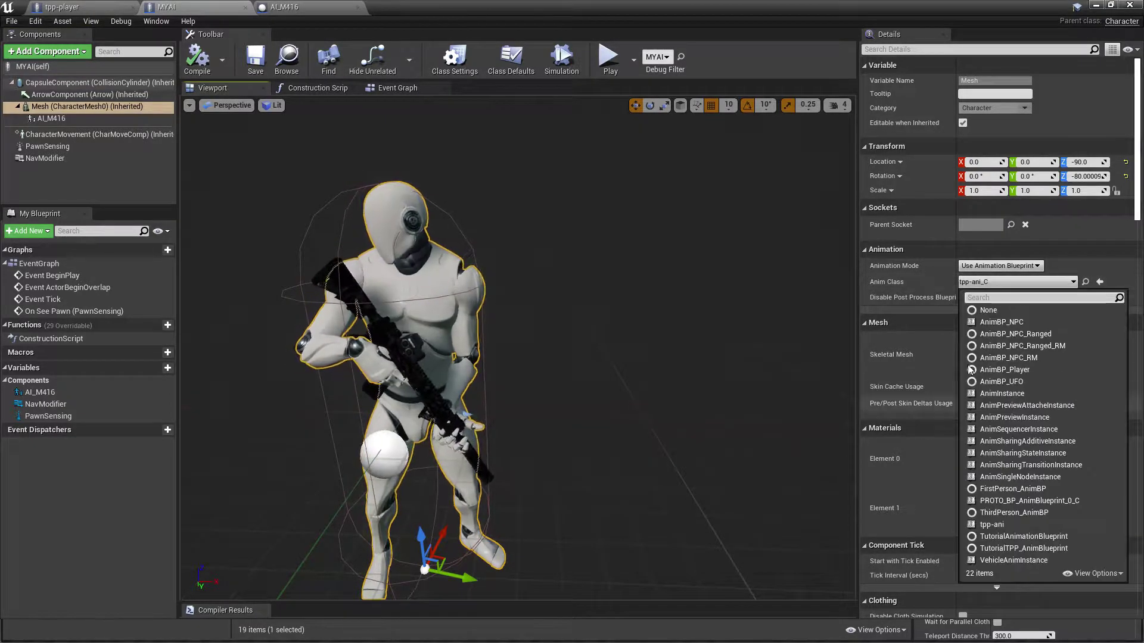
pyautogui.click(1006, 528)
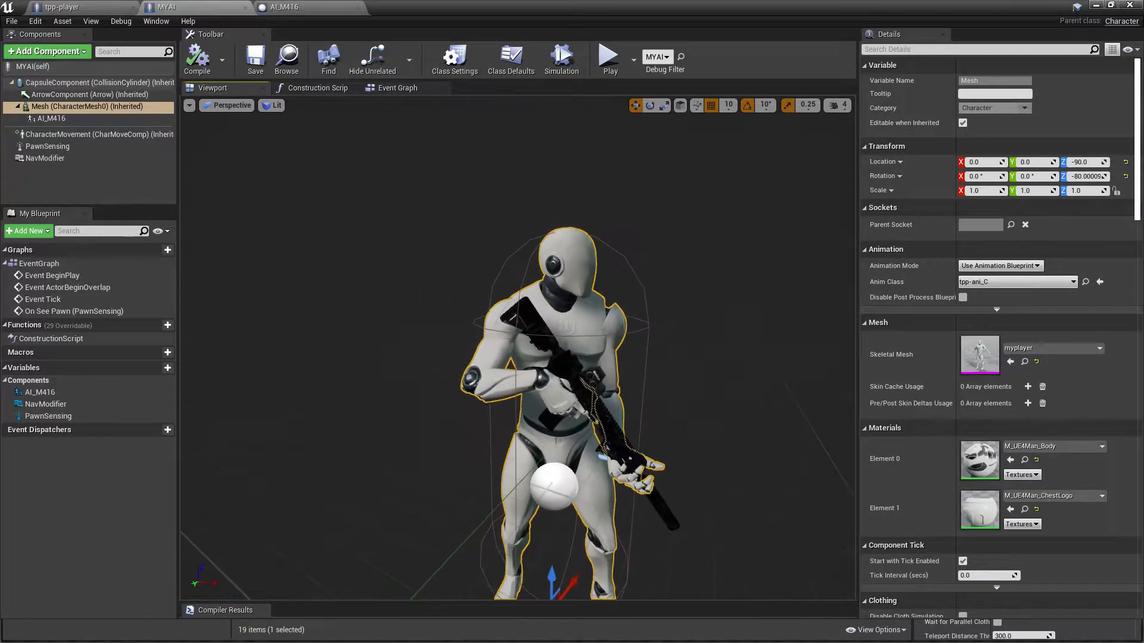
# Open the Blurpints folder in the Content Browser and re-maximize the Blueprint editor
pyautogui.doubleClick(704, 12)
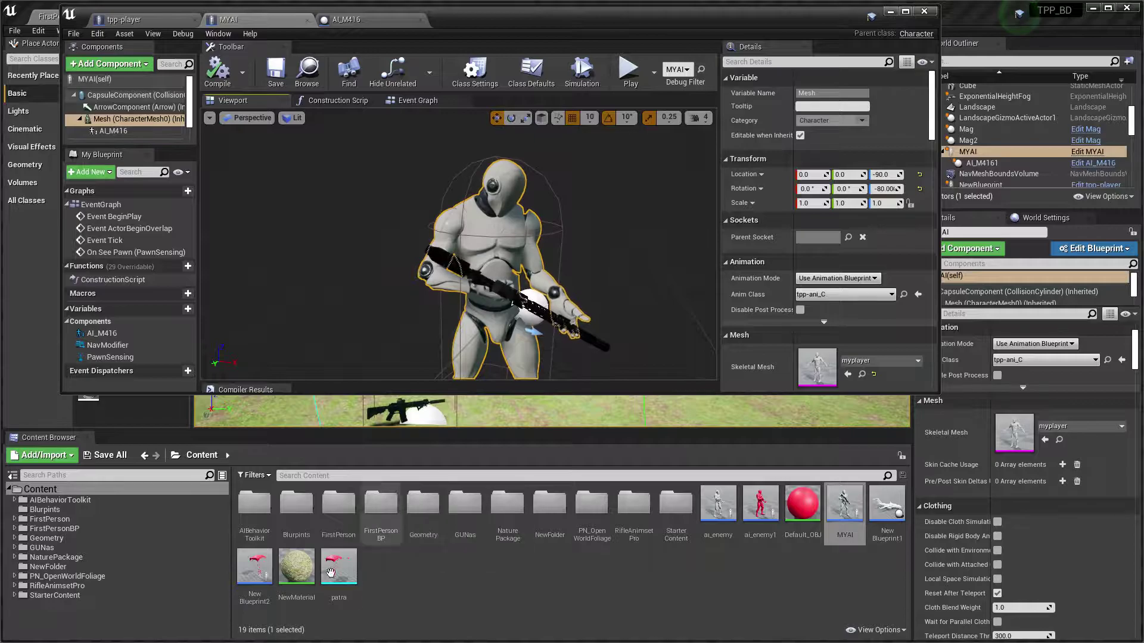
pyautogui.doubleClick(289, 507)
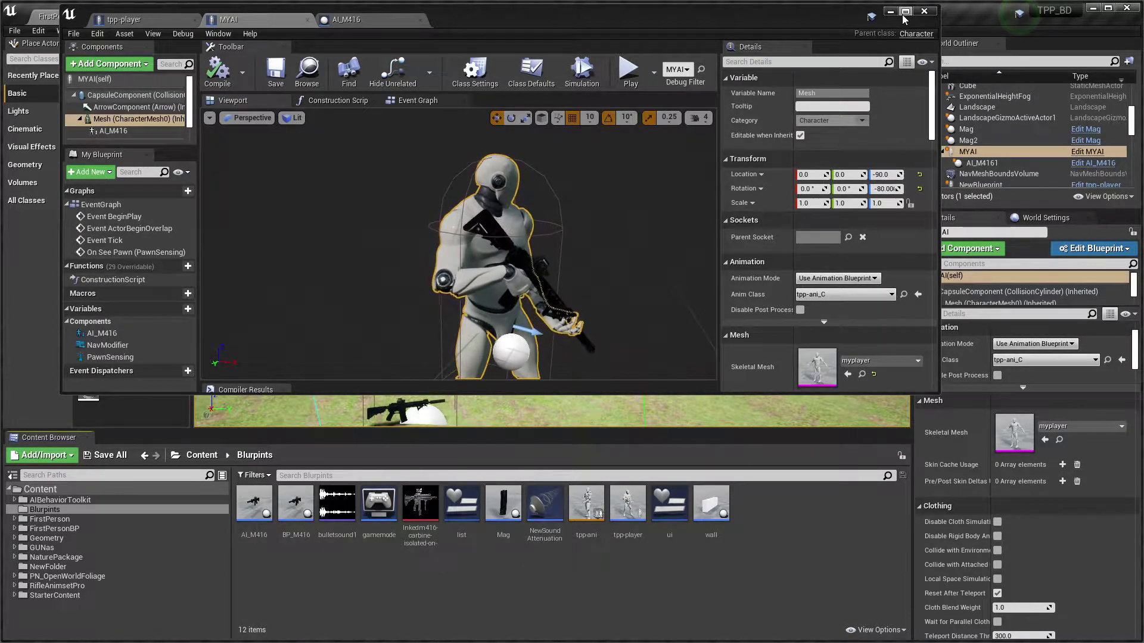
pyautogui.doubleClick(572, 11)
# Keep the AI_M416 weapon component parented to the gun socket
pyautogui.click(50, 119)
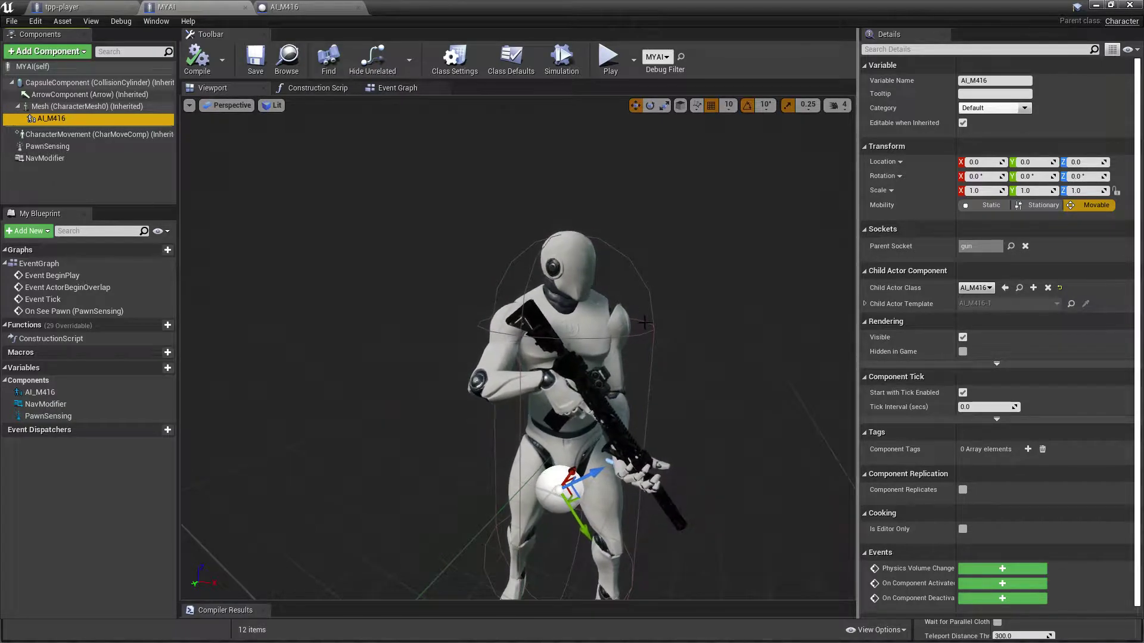
pyautogui.click(1011, 246)
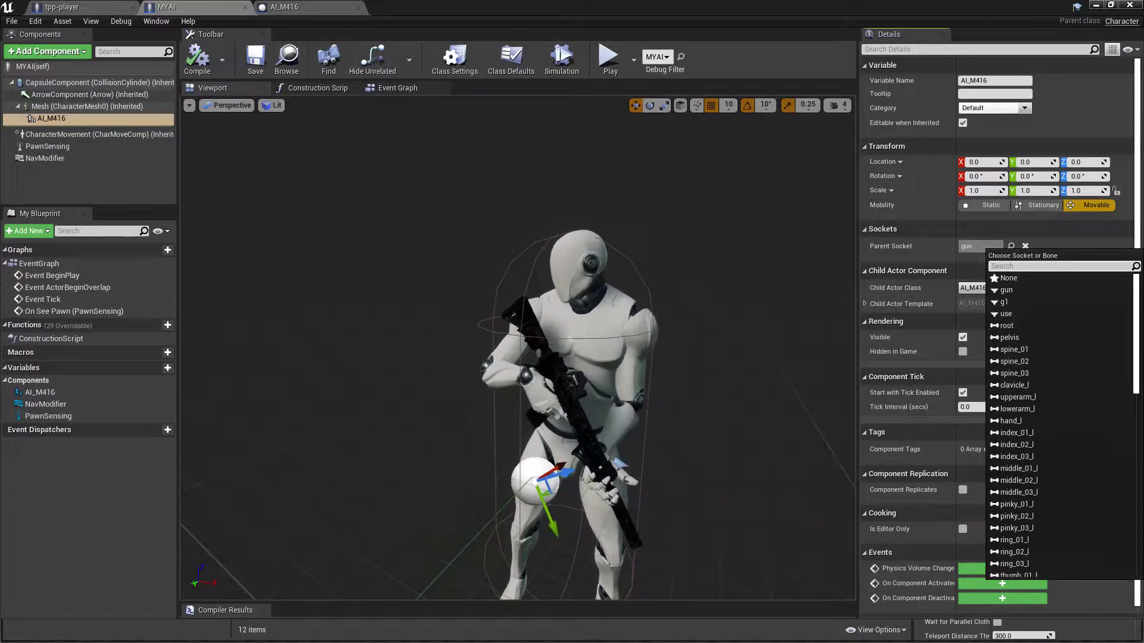
pyautogui.click(681, 391)
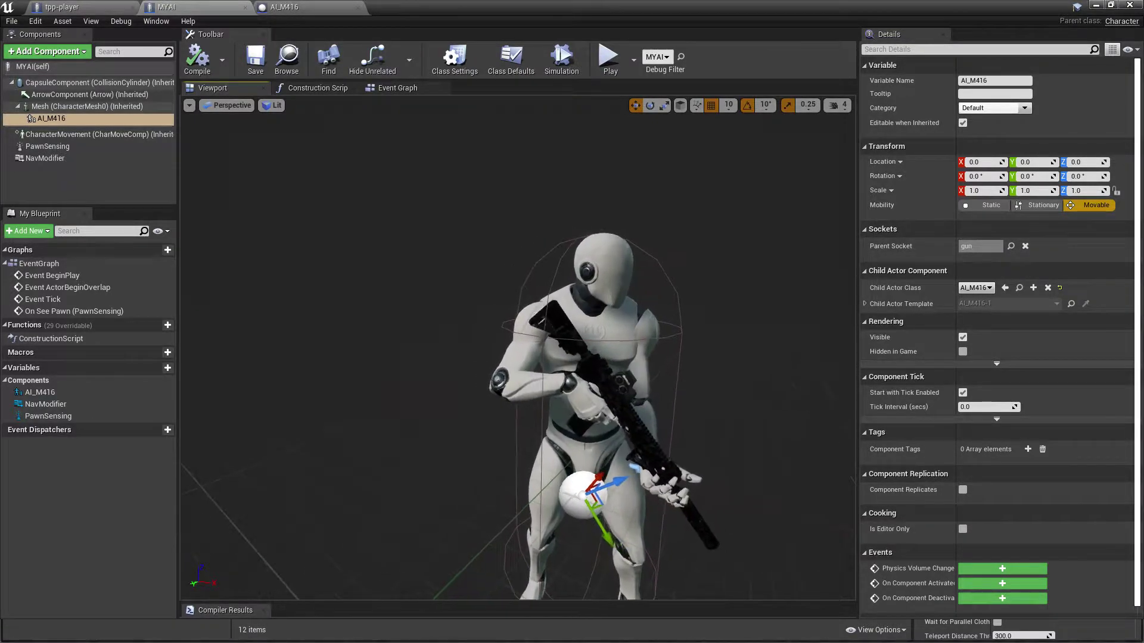
pyautogui.moveTo(626, 394); pyautogui.dragTo(545, 394, button='middle')
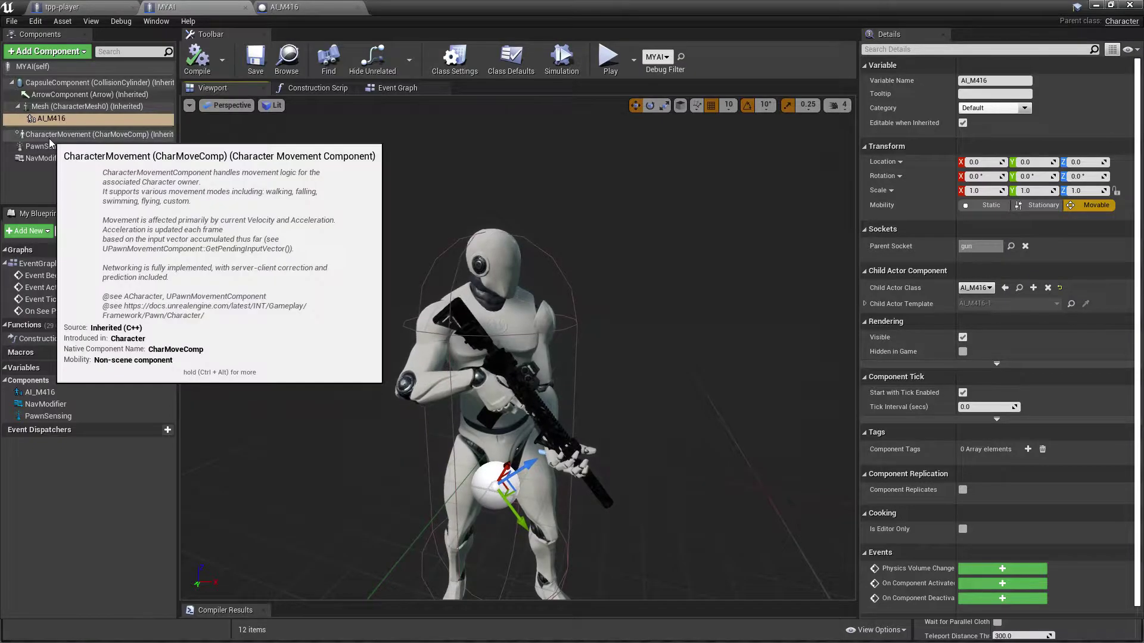
# Search Add Component for 'se' and 'NAV' without adding anything, then view the Event Graph
pyautogui.click(47, 52)
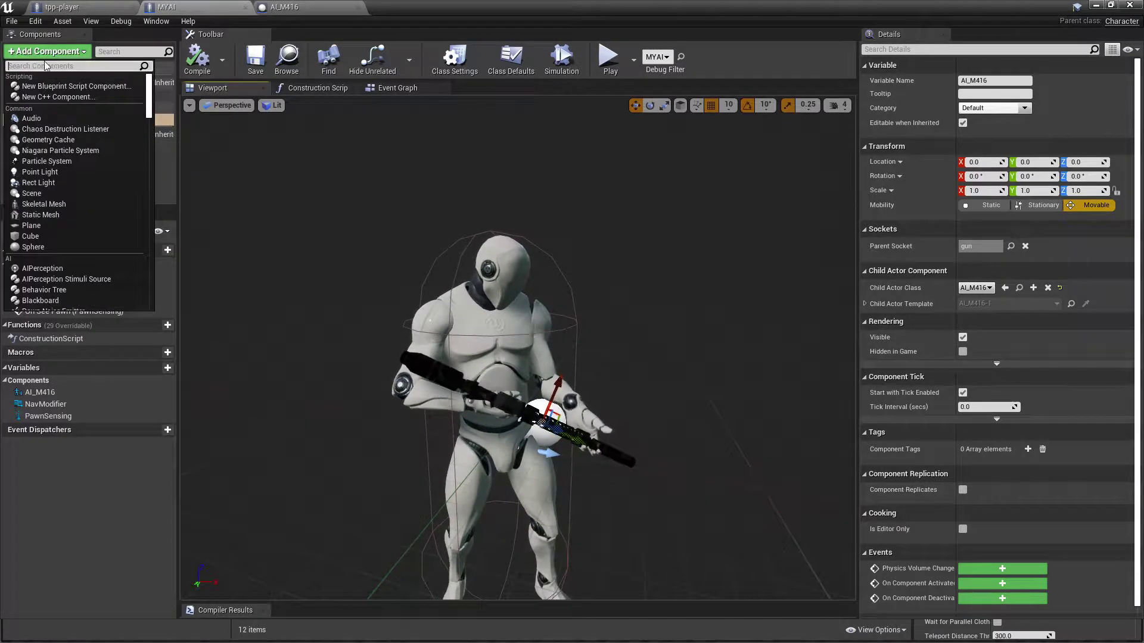
pyautogui.write('se')
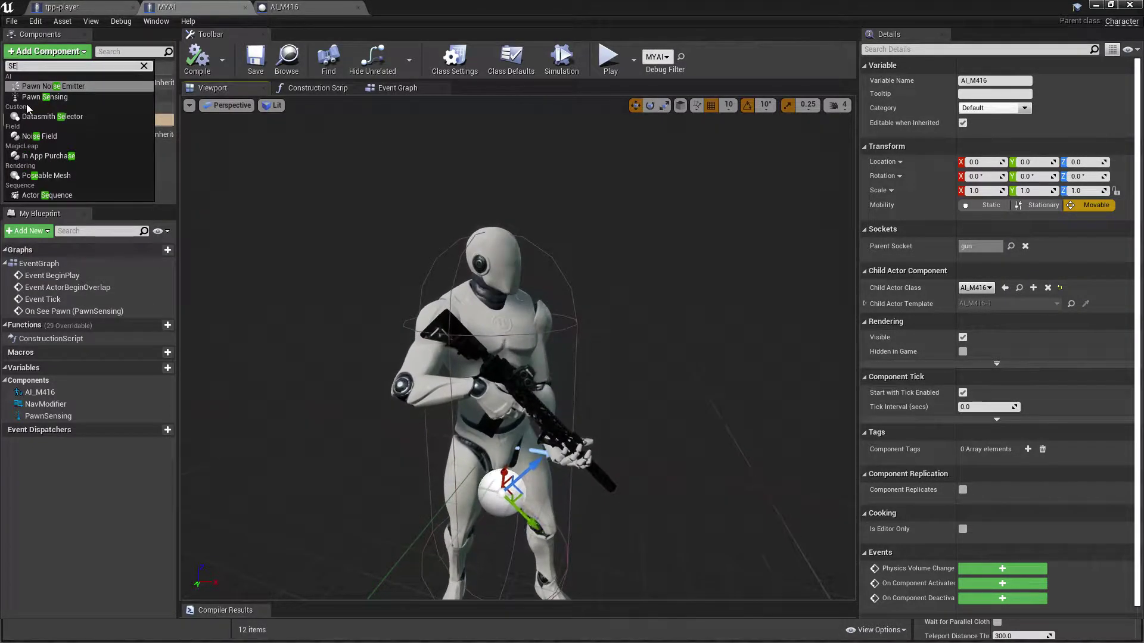
pyautogui.press('Escape')
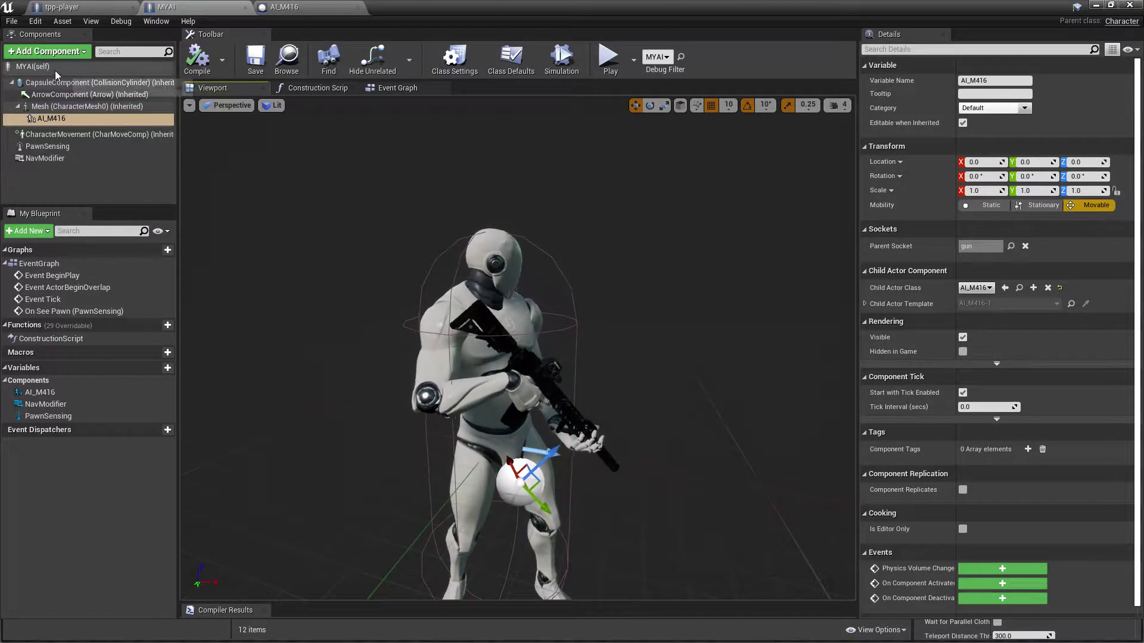
pyautogui.click(45, 50)
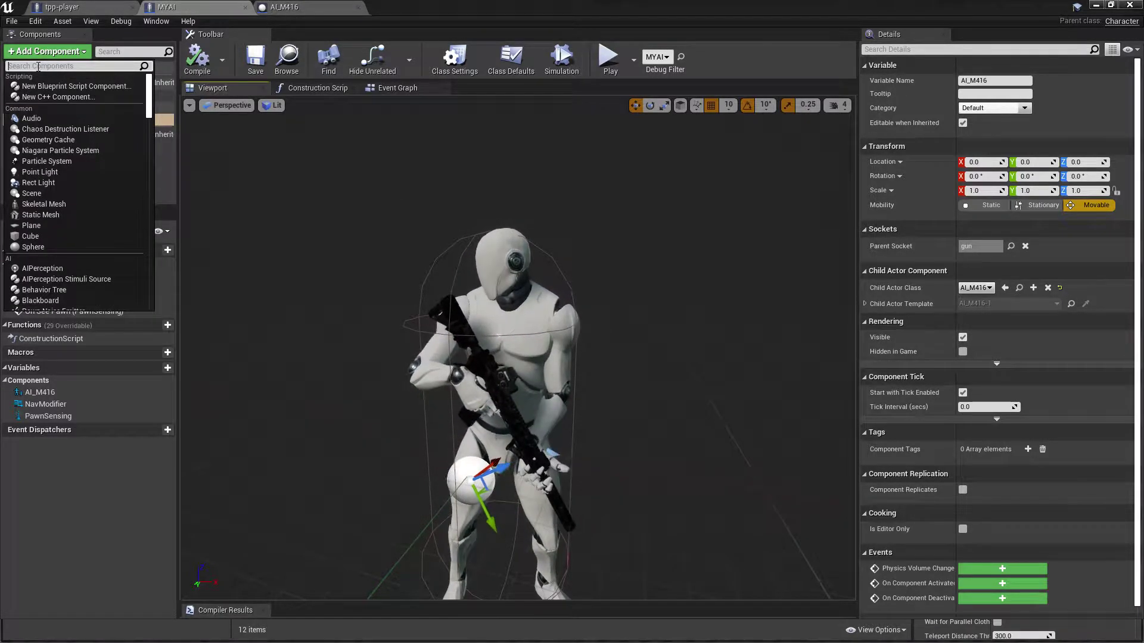
pyautogui.write('NAV')
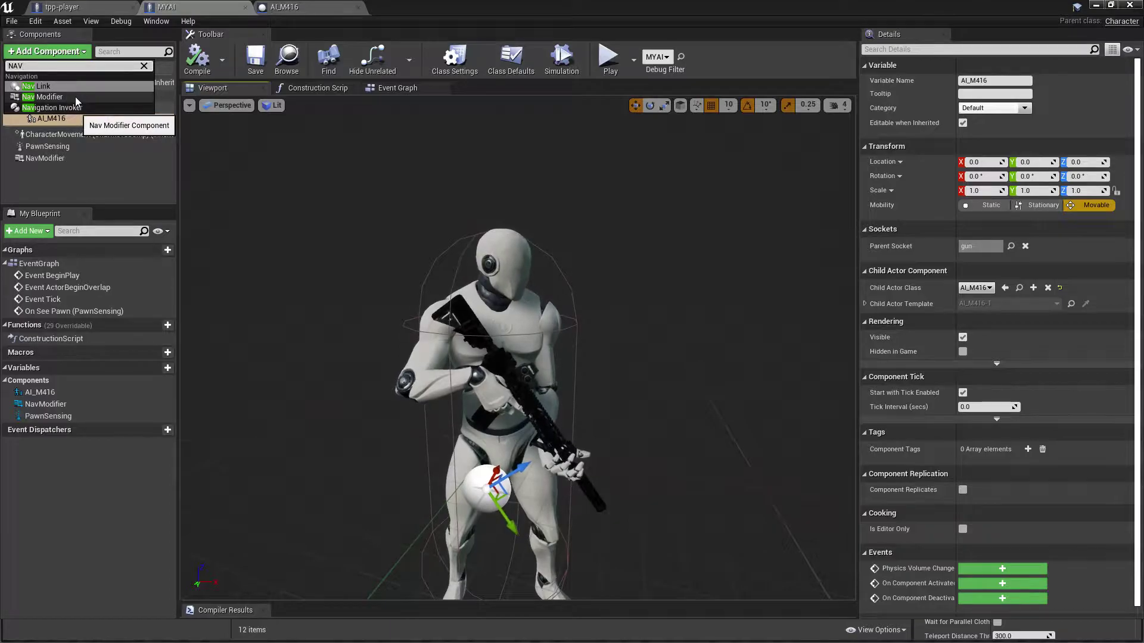
pyautogui.press('Escape')
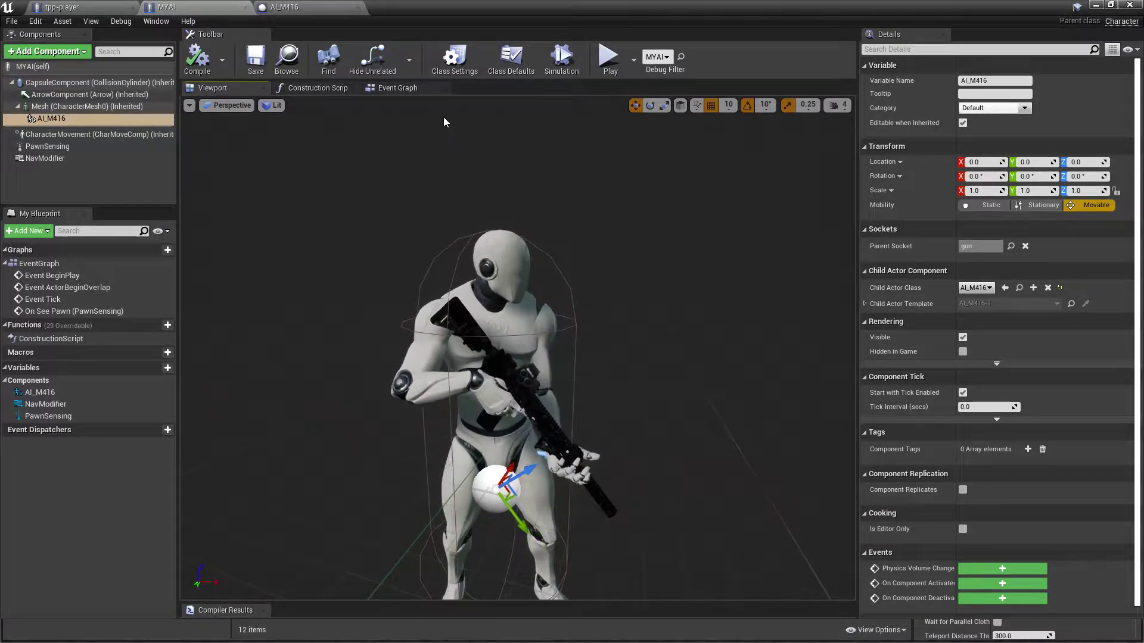
pyautogui.click(398, 87)
pyautogui.scroll(-2, 305, 260)
pyautogui.scroll(2, 305, 260)
pyautogui.scroll(3, 305, 260)
# Inspect the On See Pawn event and PawnSensing sight settings, then minimize the Blueprint editor
pyautogui.click(281, 266)
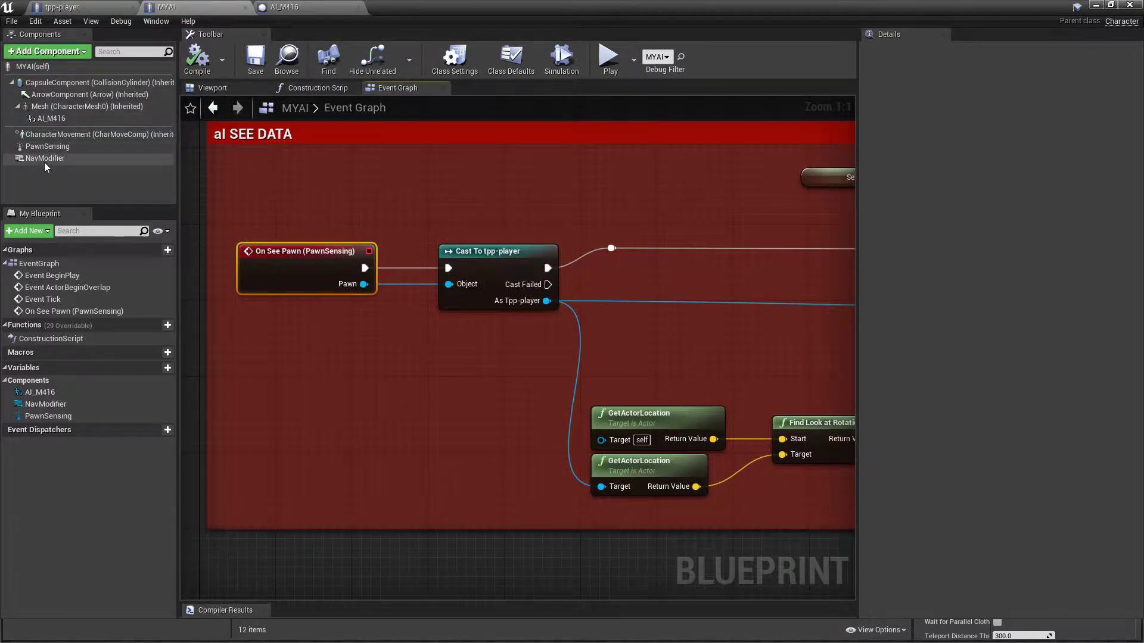
pyautogui.click(46, 144)
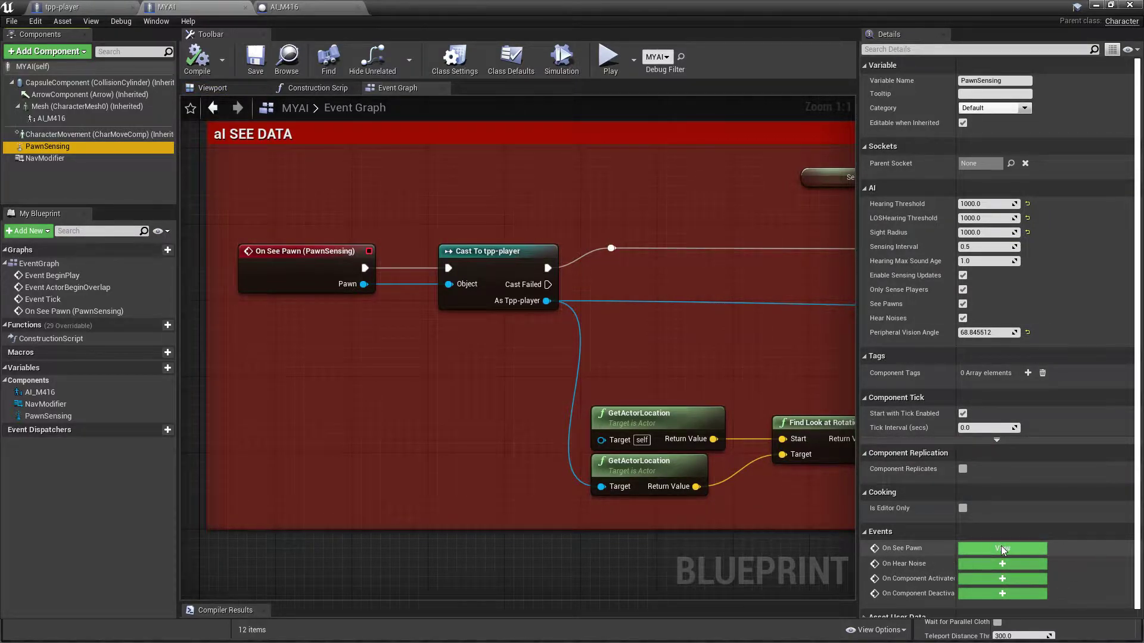
pyautogui.moveTo(363, 285); pyautogui.dragTo(342, 285)
pyautogui.click(306, 259)
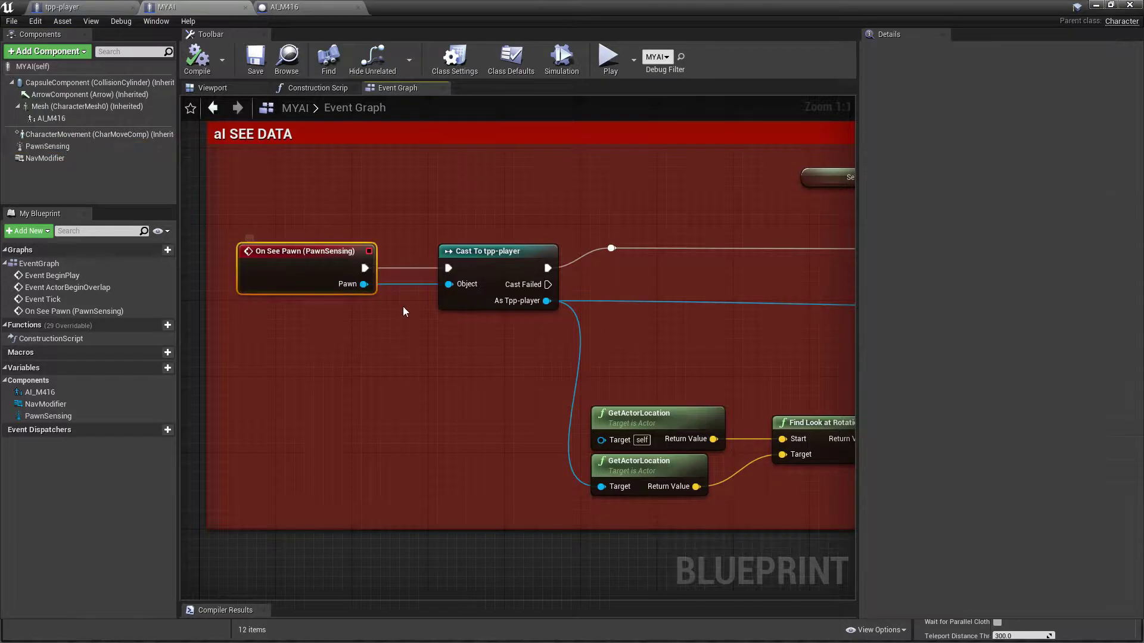
pyautogui.moveTo(400, 304); pyautogui.dragTo(421, 358, button='right')
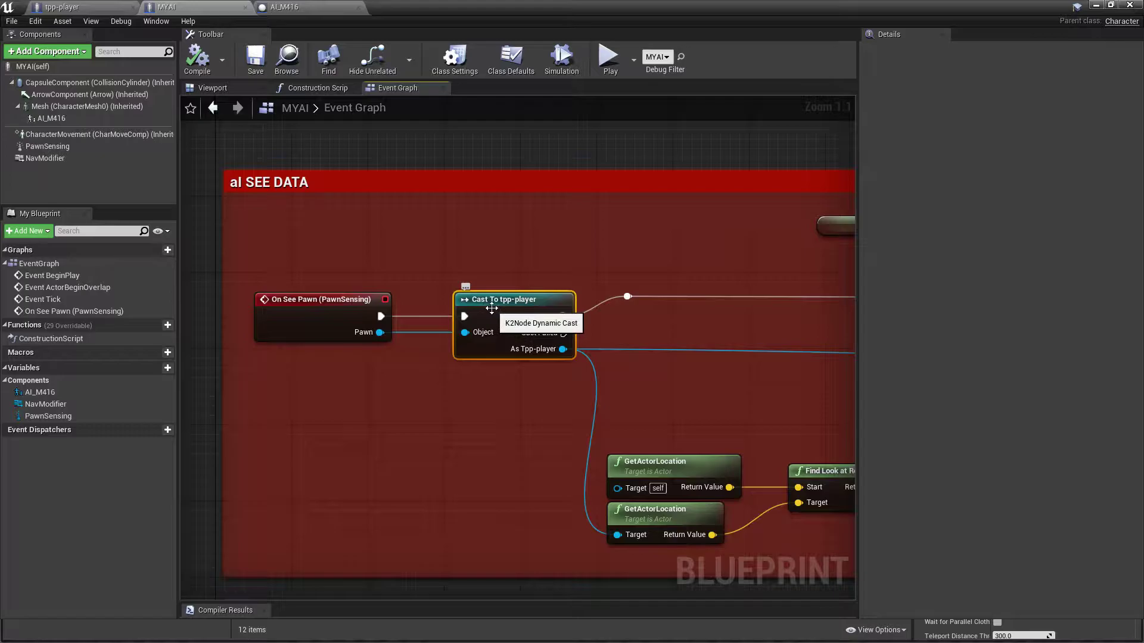
pyautogui.click(1094, 6)
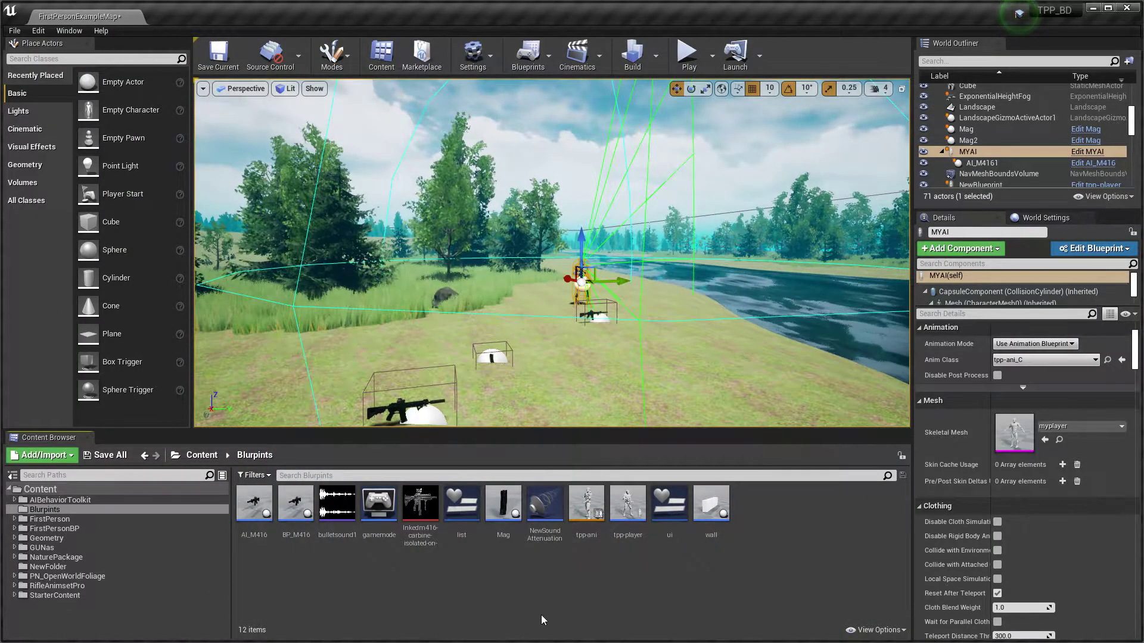
# Restore the MYAI Blueprint editor and inspect the Self node beside SetActorRotation
pyautogui.press('super')
pyautogui.click(543, 596)
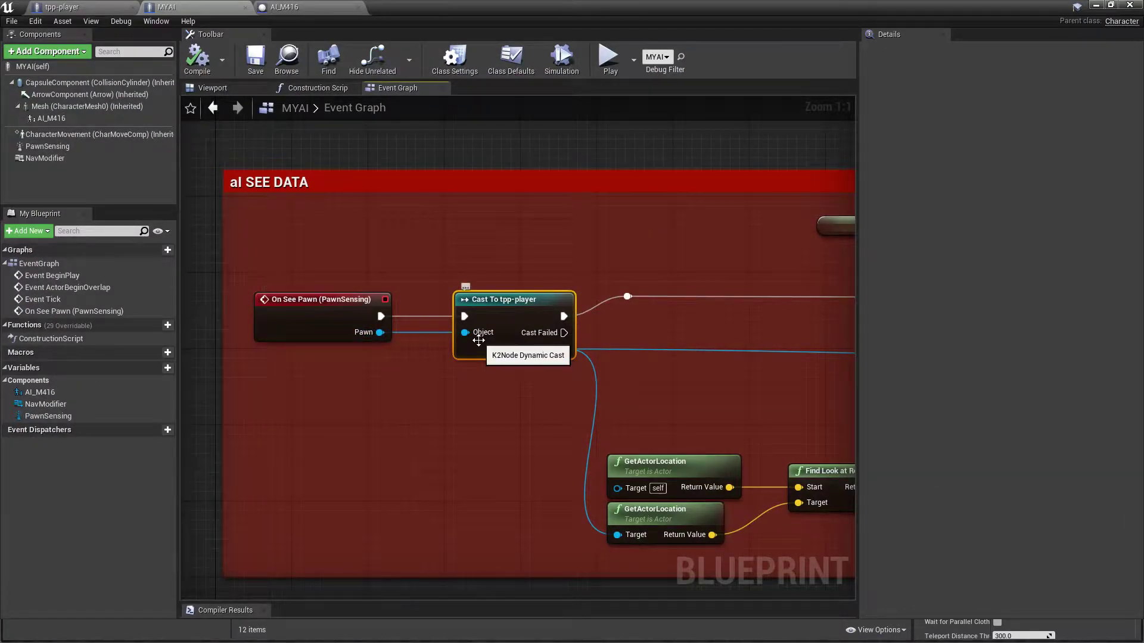
pyautogui.moveTo(479, 337); pyautogui.dragTo(153, 409, button='right')
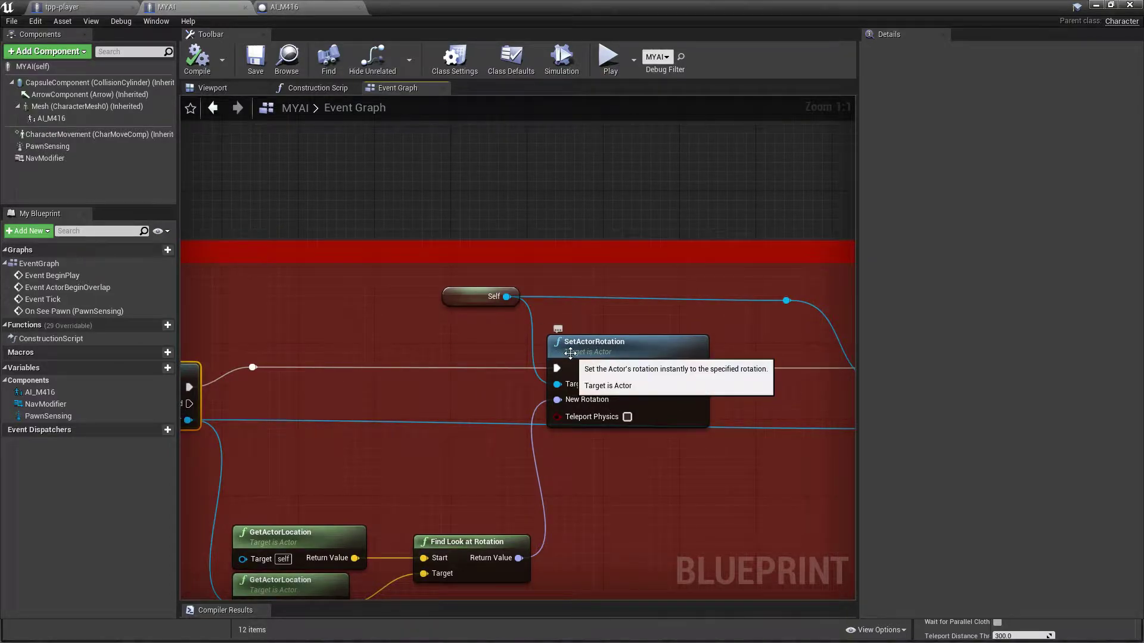
pyautogui.moveTo(626, 348)
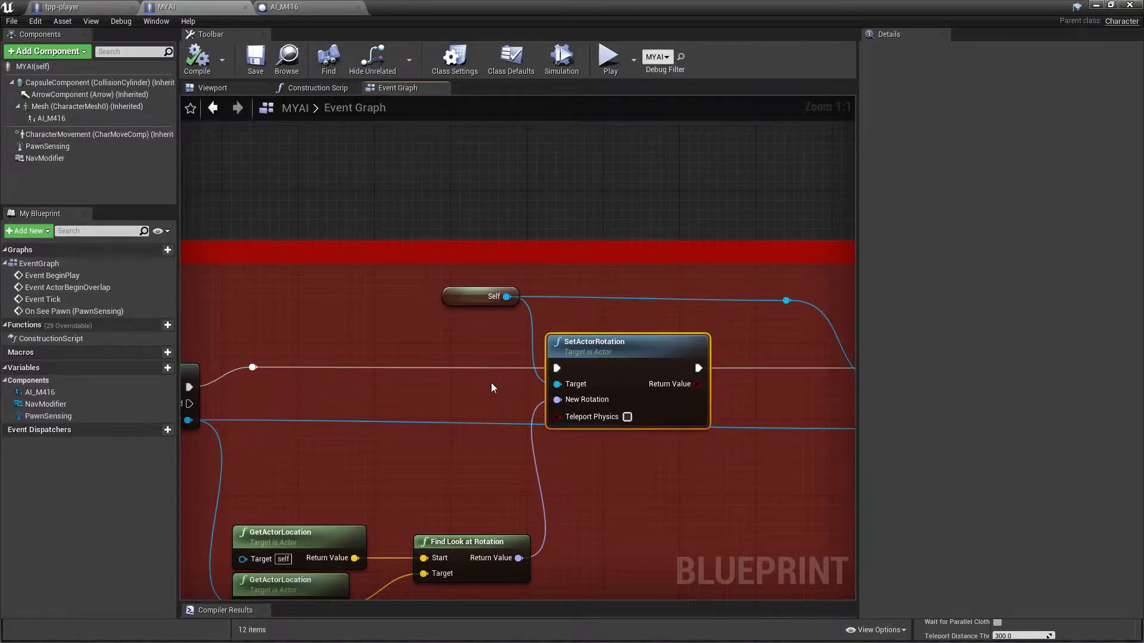
pyautogui.moveTo(485, 372); pyautogui.dragTo(537, 369, button='right')
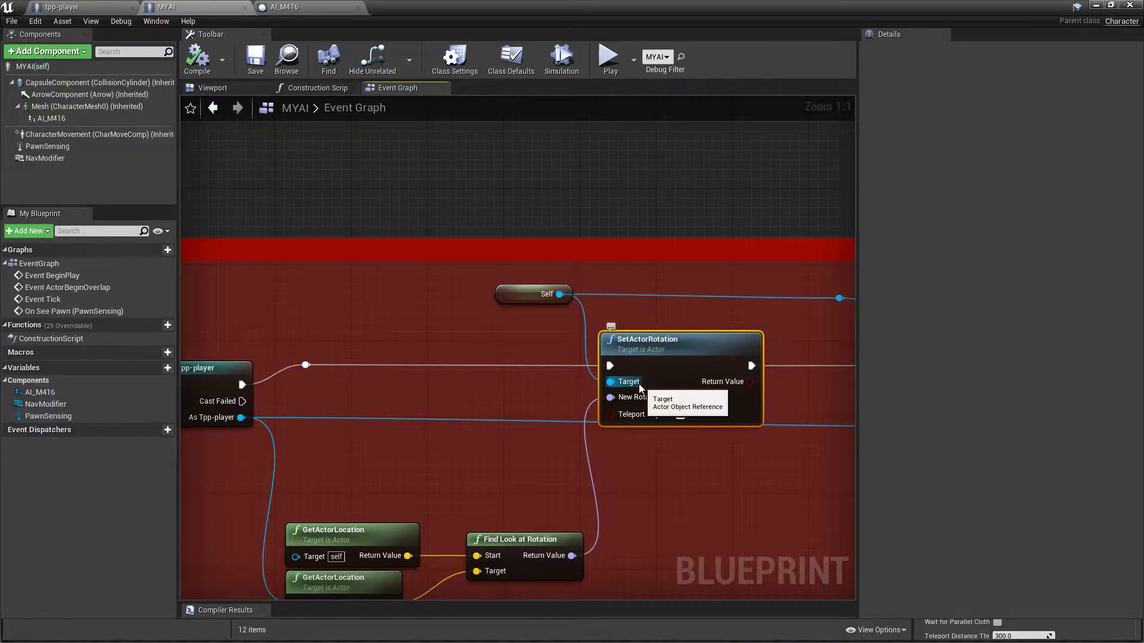
pyautogui.click(532, 297)
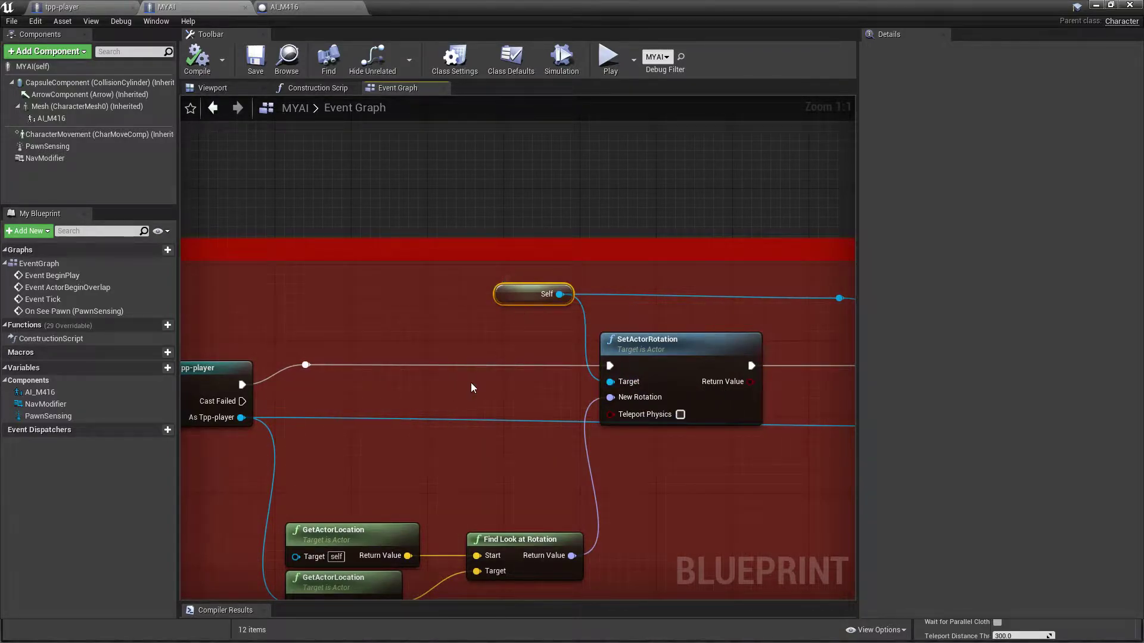
pyautogui.moveTo(471, 388); pyautogui.dragTo(570, 171, button='right')
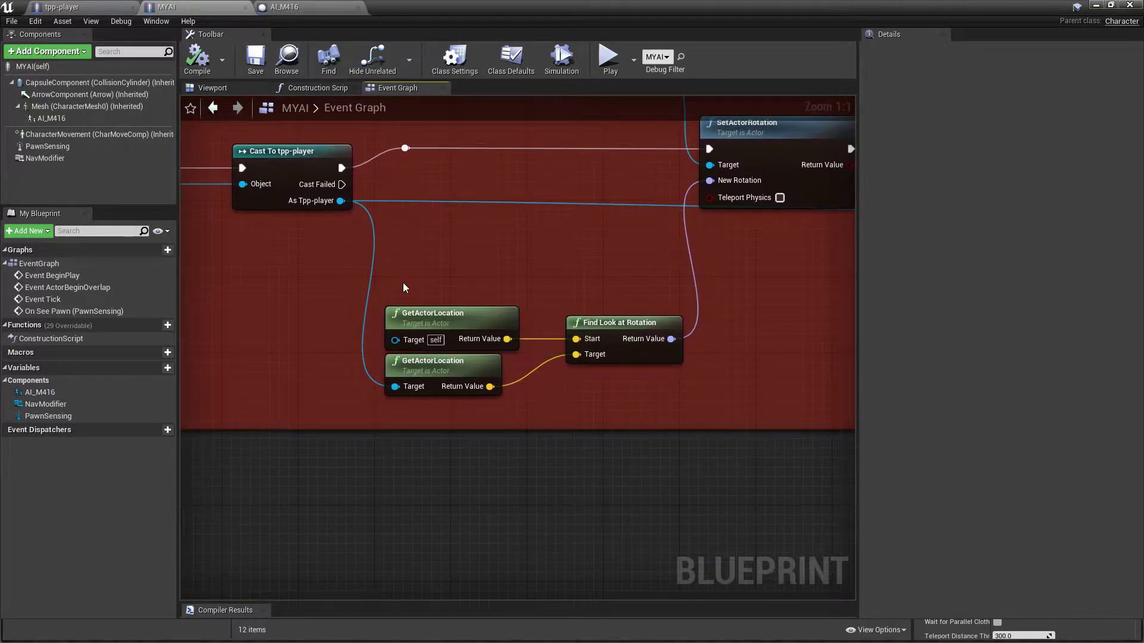
pyautogui.moveTo(635, 417); pyautogui.dragTo(637, 417)
pyautogui.click(537, 396)
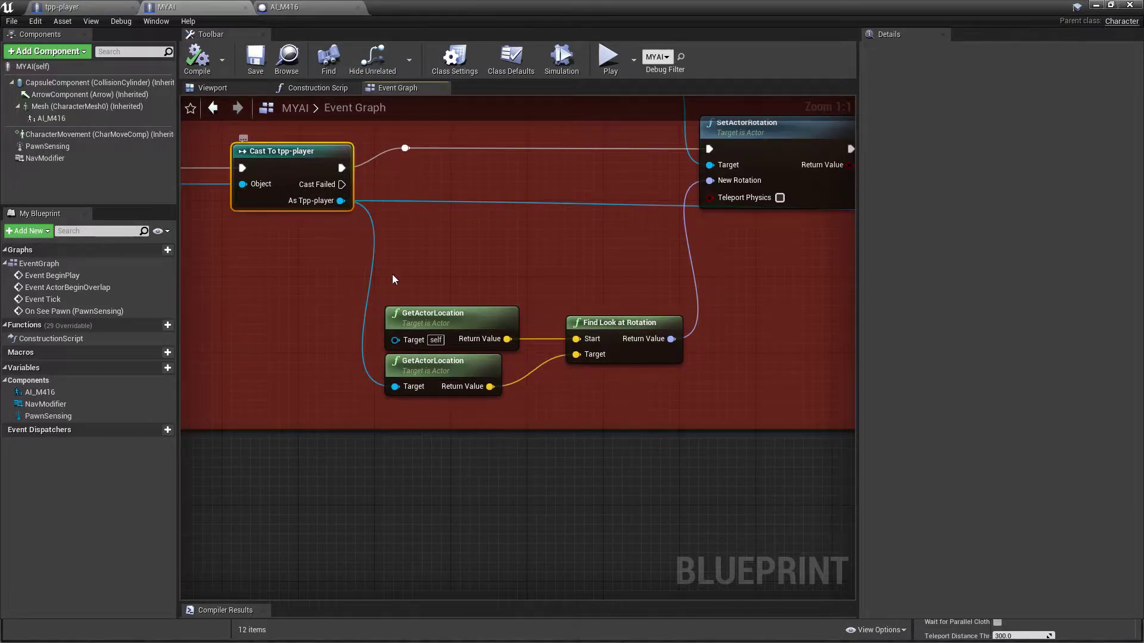
# Inspect both GetActorLocation nodes and the Find Look at Rotation node
pyautogui.click(429, 367)
pyautogui.moveTo(253, 189); pyautogui.dragTo(340, 293, button='right')
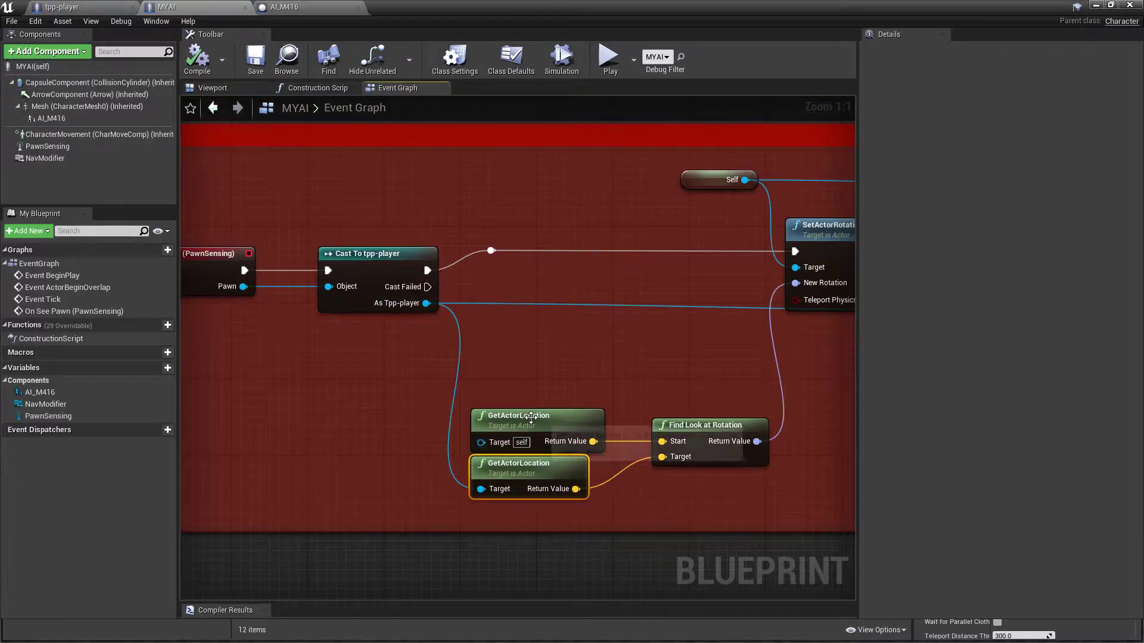
pyautogui.click(506, 417)
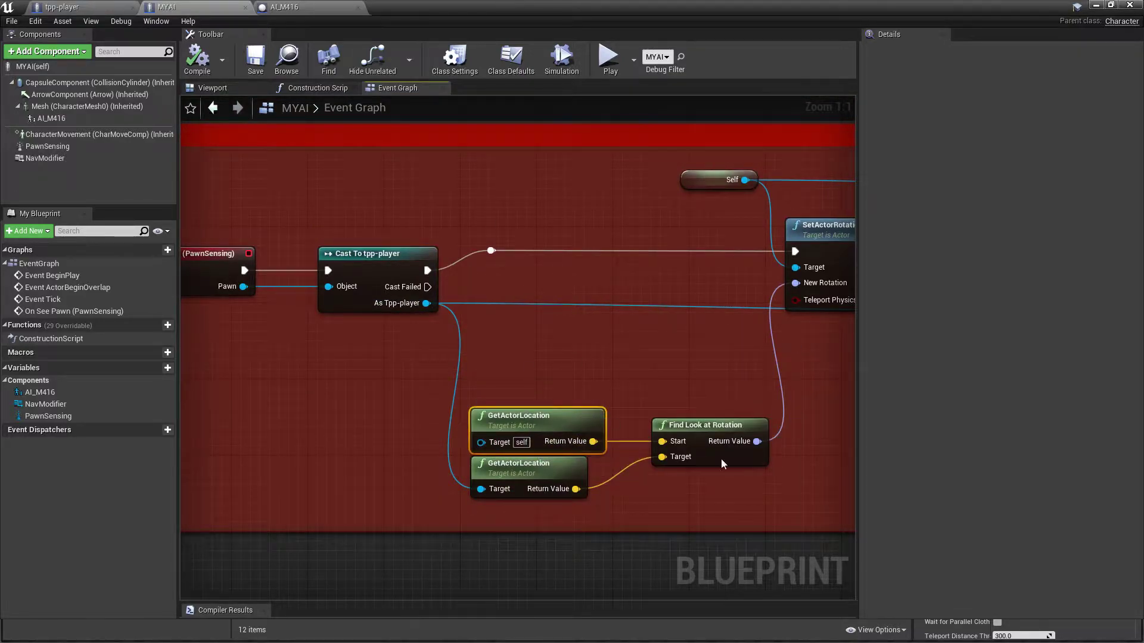
pyautogui.moveTo(606, 411); pyautogui.dragTo(569, 423, button='right')
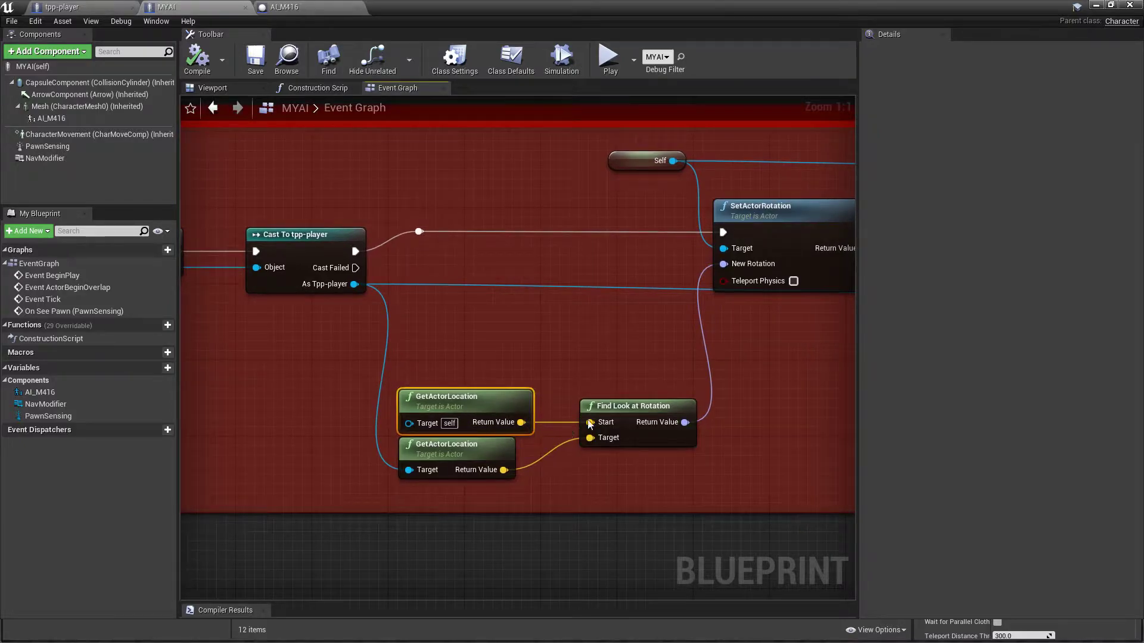
pyautogui.click(601, 413)
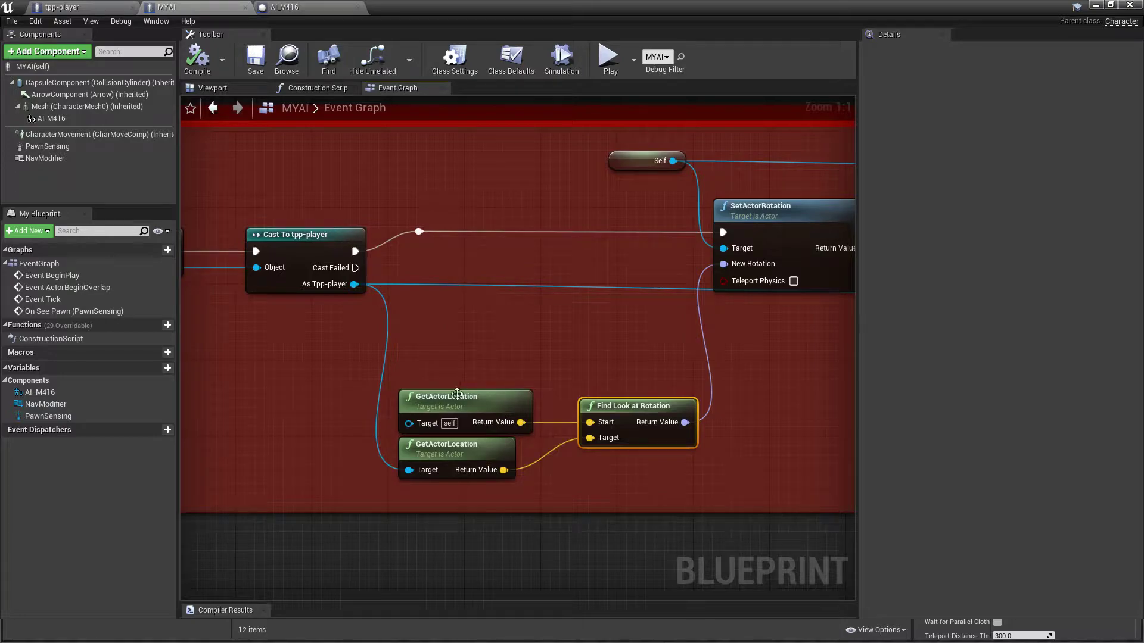
pyautogui.click(458, 398)
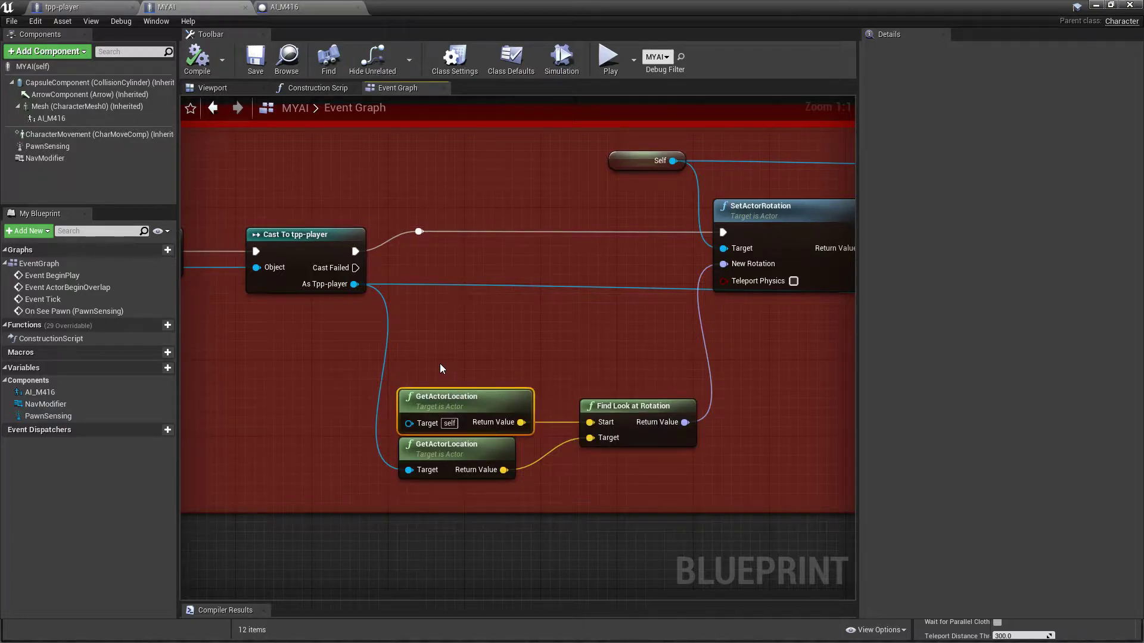
pyautogui.click(461, 451)
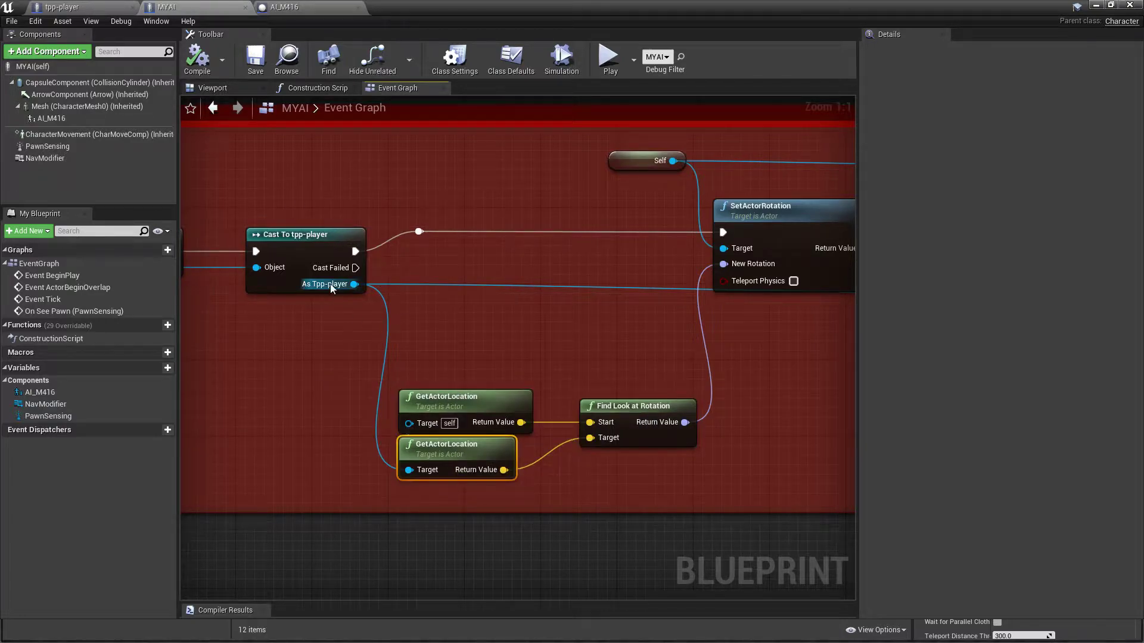
# Review the SetActorRotation node, then minimize the Blueprint editor
pyautogui.moveTo(485, 393); pyautogui.dragTo(426, 383, button='right')
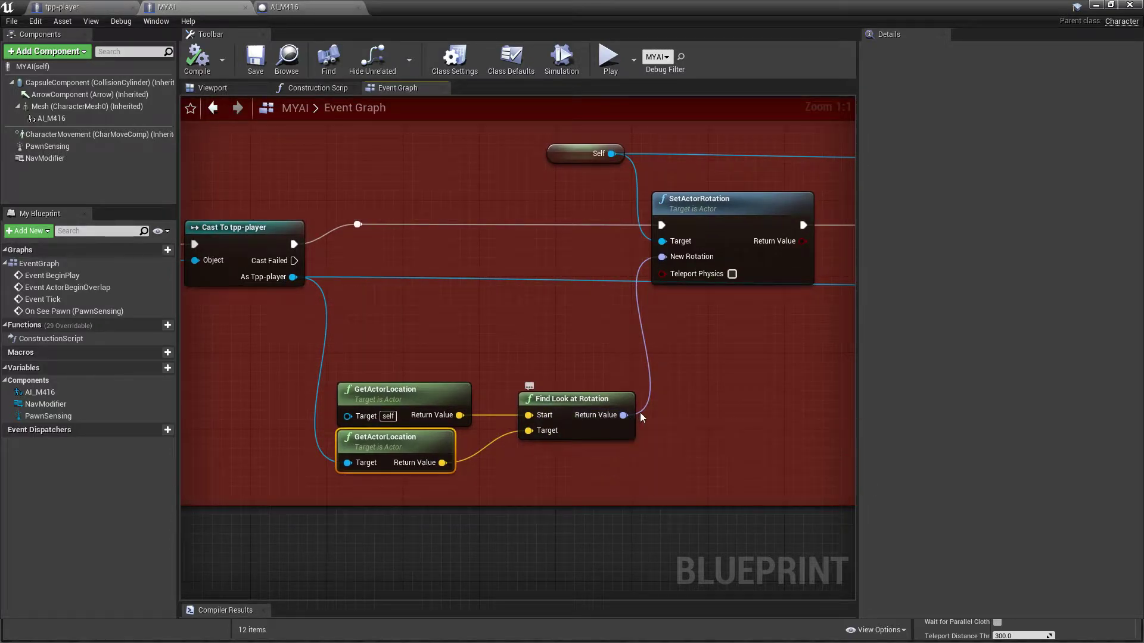
pyautogui.moveTo(594, 432); pyautogui.dragTo(467, 498, button='right')
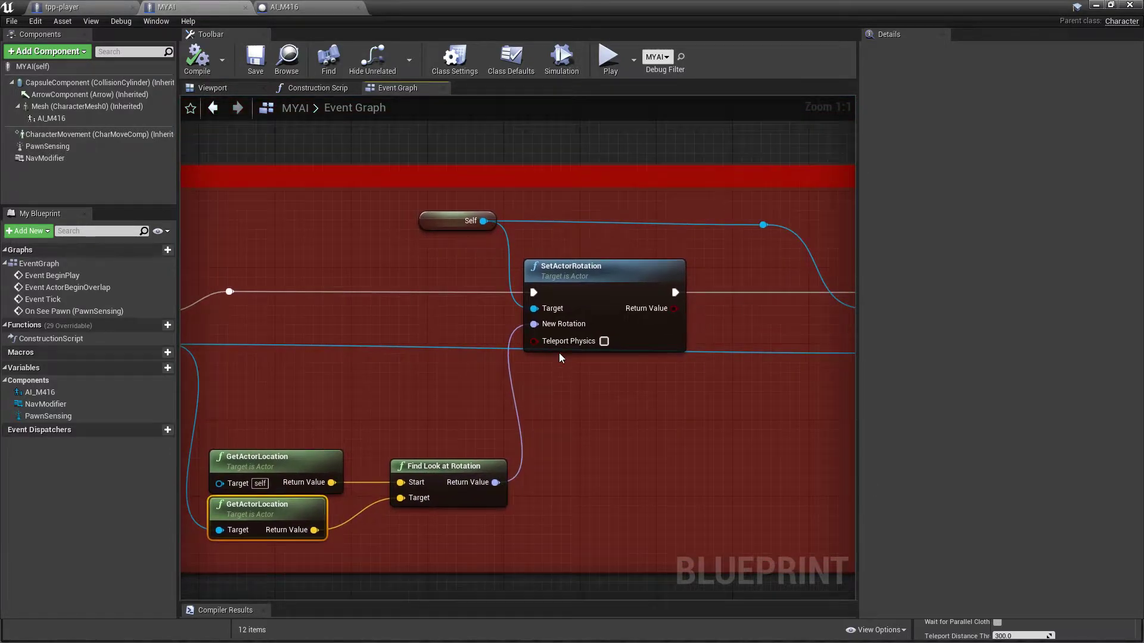
pyautogui.click(590, 273)
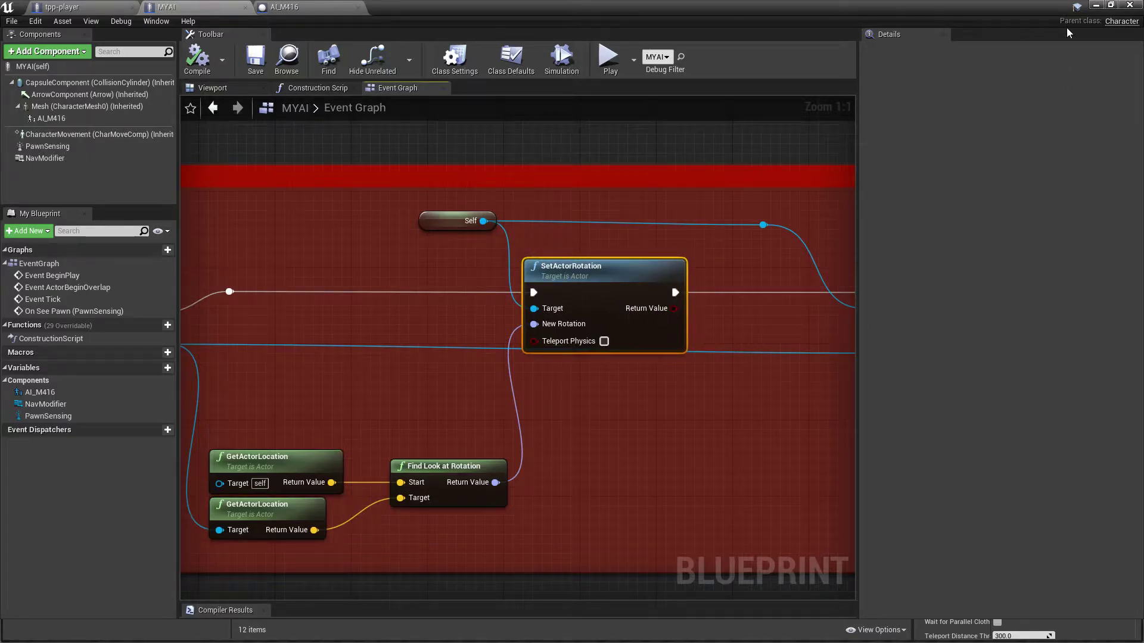
pyautogui.click(1108, 6)
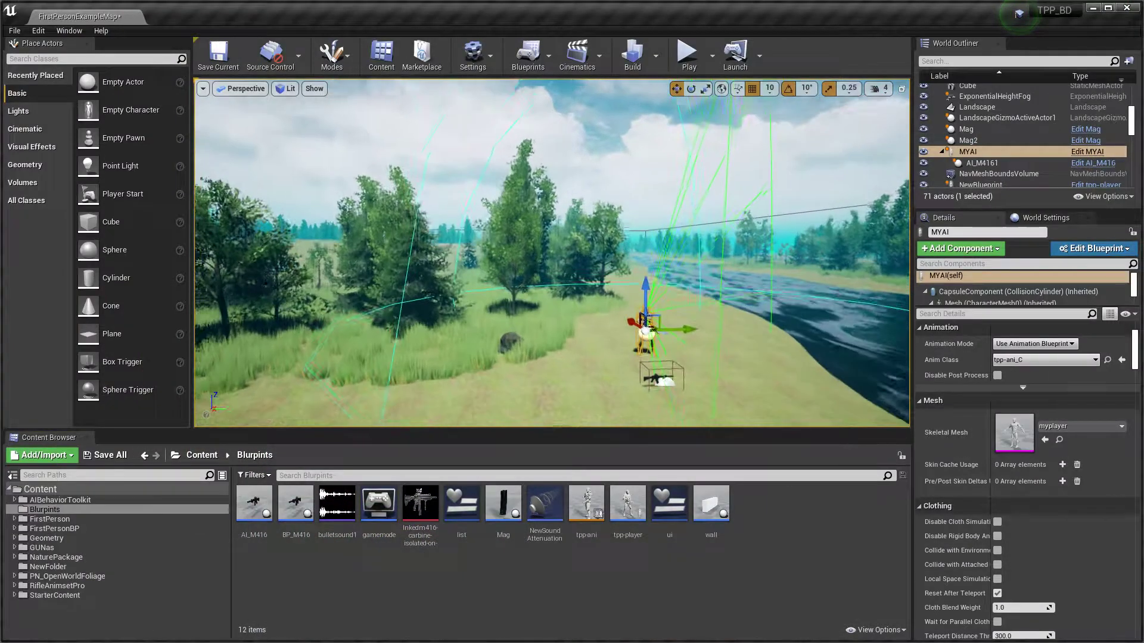
# Fly the viewport camera down to ground level and deselect the character
pyautogui.moveTo(552, 251)
pyautogui.mouseDown(button='right')
pyautogui.moveTo(552, 294)
pyautogui.moveTo(625, 361)
pyautogui.mouseUp(button='right')
pyautogui.press('Escape')
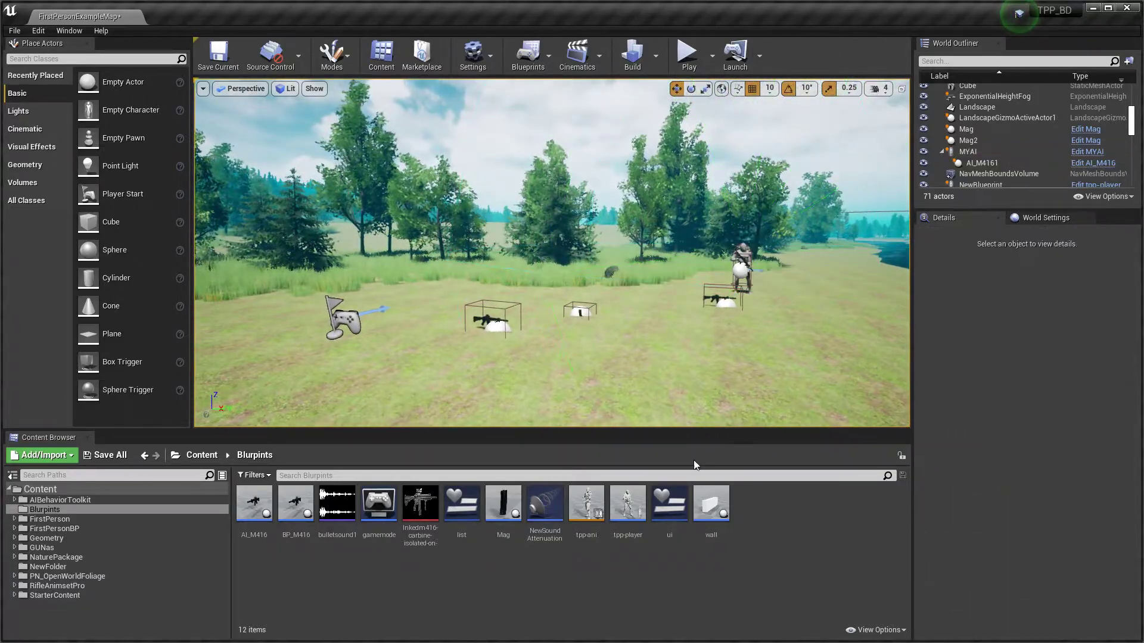
pyautogui.press('super')
# Restore the MYAI editor and inspect the AI MoveTo node, acceptance radius 200
pyautogui.click(547, 587)
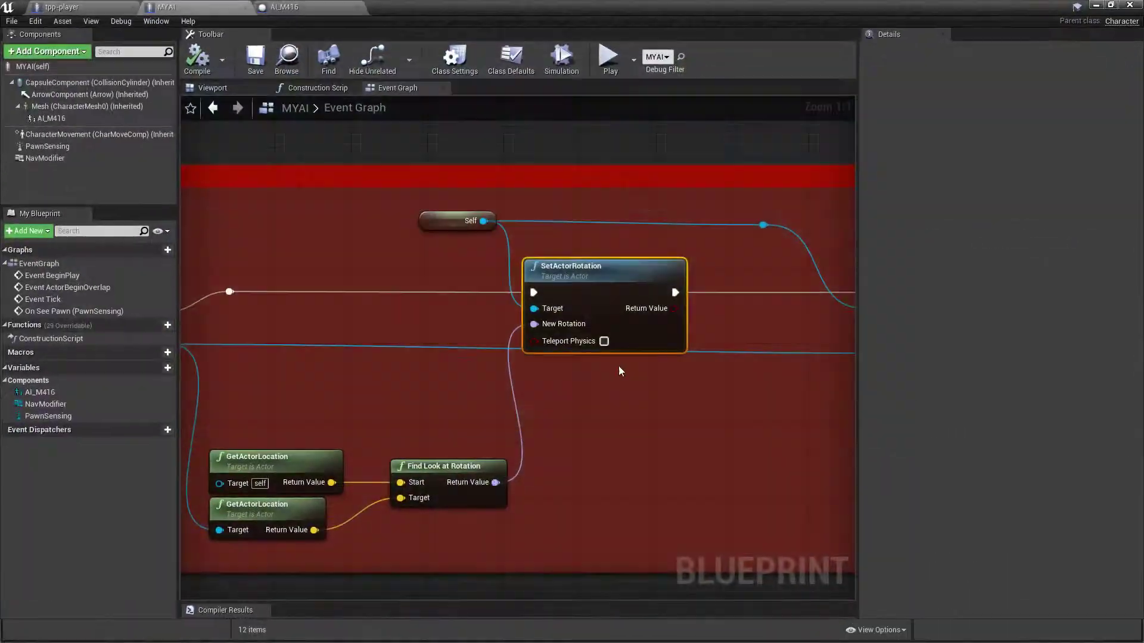
pyautogui.moveTo(274, 320); pyautogui.dragTo(597, 545)
pyautogui.click(608, 495)
pyautogui.moveTo(653, 434); pyautogui.dragTo(484, 449, button='right')
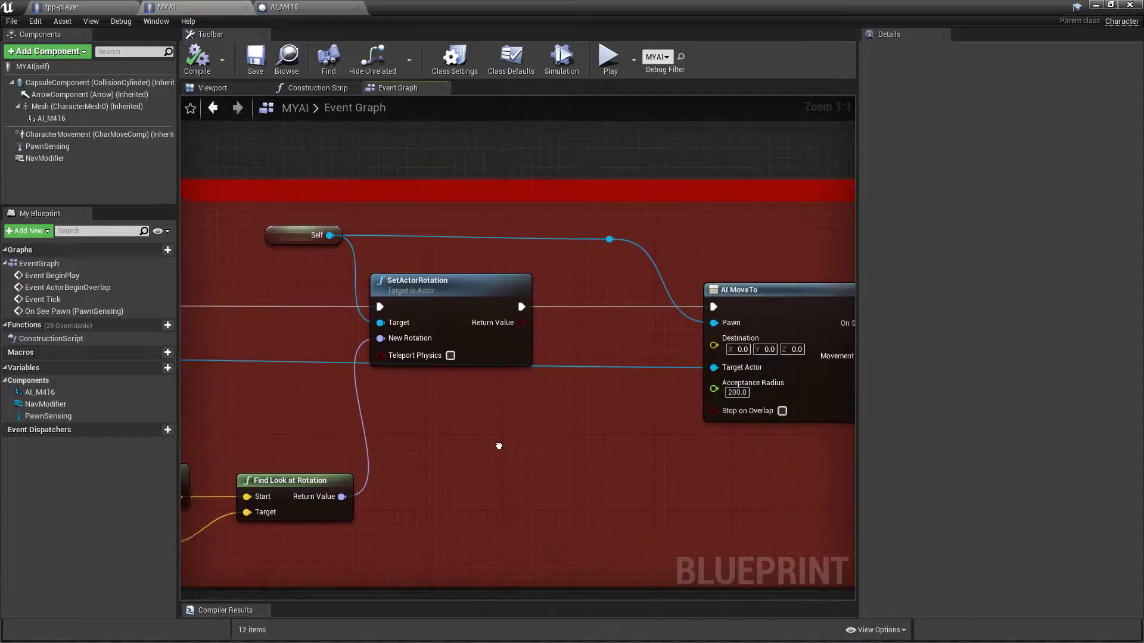
pyautogui.moveTo(460, 314)
pyautogui.mouseDown(button='right')
pyautogui.moveTo(503, 318)
pyautogui.moveTo(569, 289)
pyautogui.mouseUp(button='right')
pyautogui.click(512, 308)
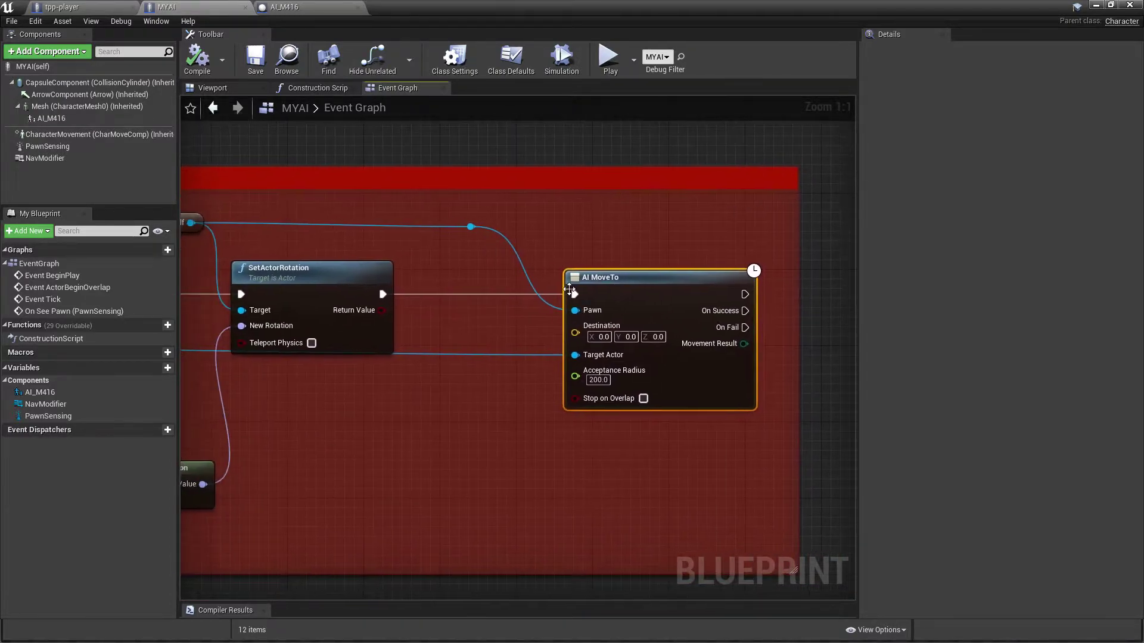
pyautogui.moveTo(320, 272); pyautogui.dragTo(511, 313, button='right')
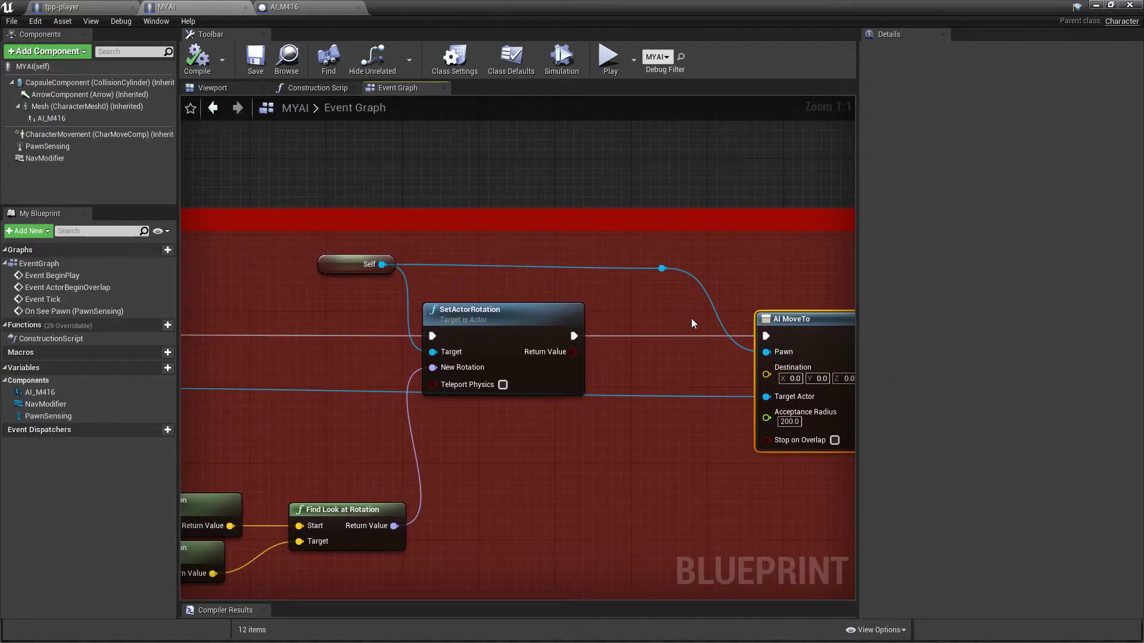
pyautogui.moveTo(691, 323); pyautogui.dragTo(562, 290, button='right')
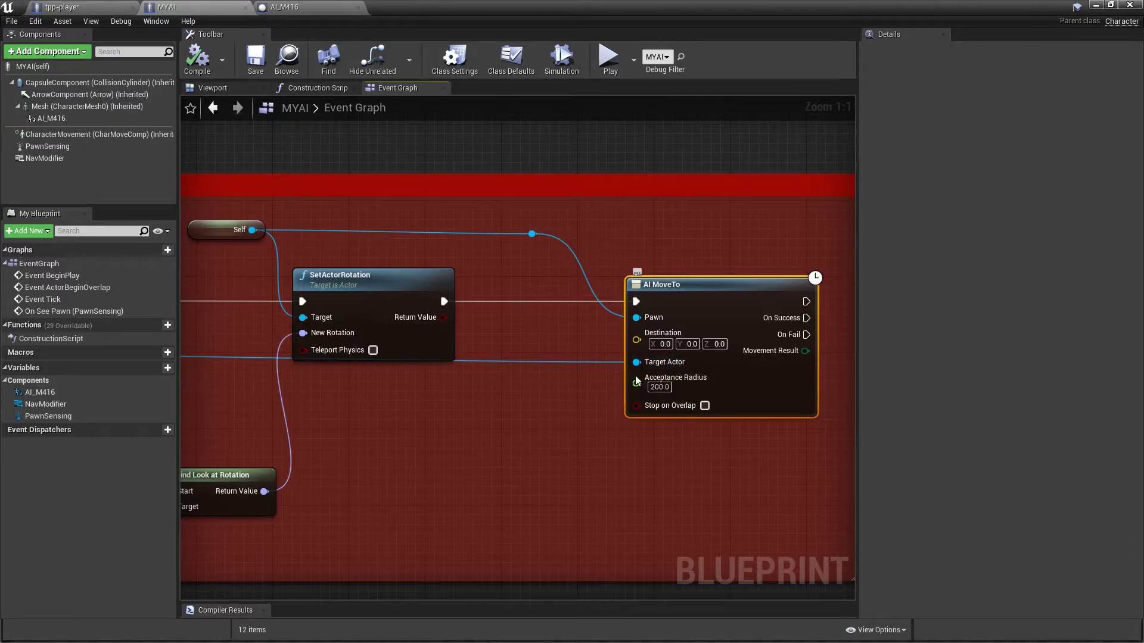
# Trace the graph from Cast To tpp-player to AI MoveTo, then minimize the editor
pyautogui.moveTo(645, 382); pyautogui.dragTo(248, 321, button='right')
pyautogui.click(423, 303)
pyautogui.moveTo(503, 324); pyautogui.dragTo(447, 346, button='right')
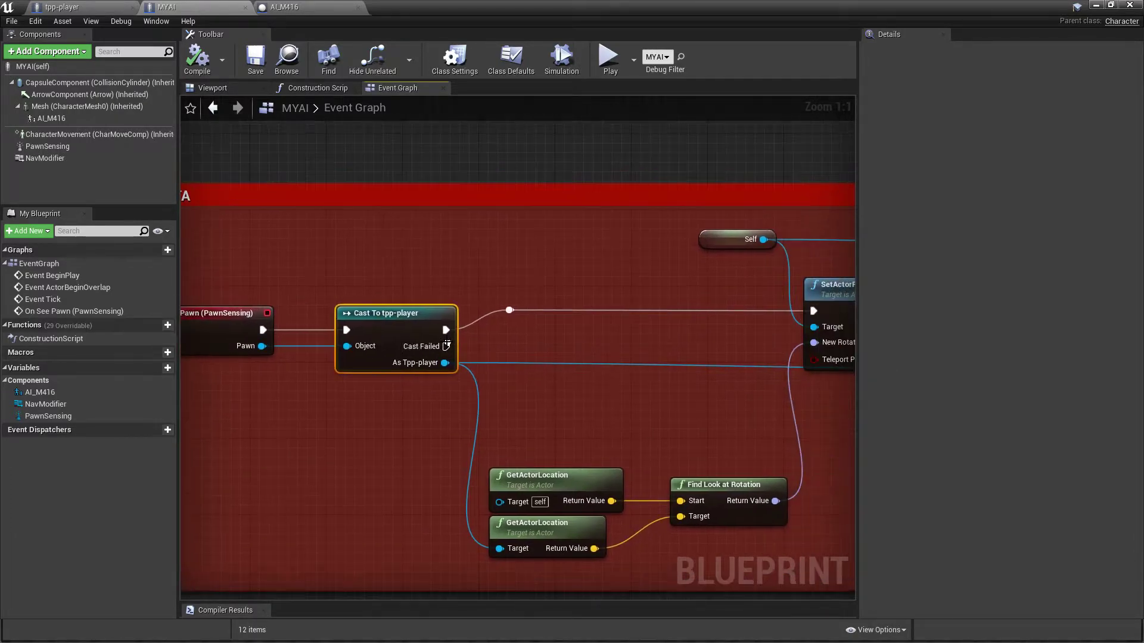
pyautogui.moveTo(594, 375); pyautogui.dragTo(458, 355, button='right')
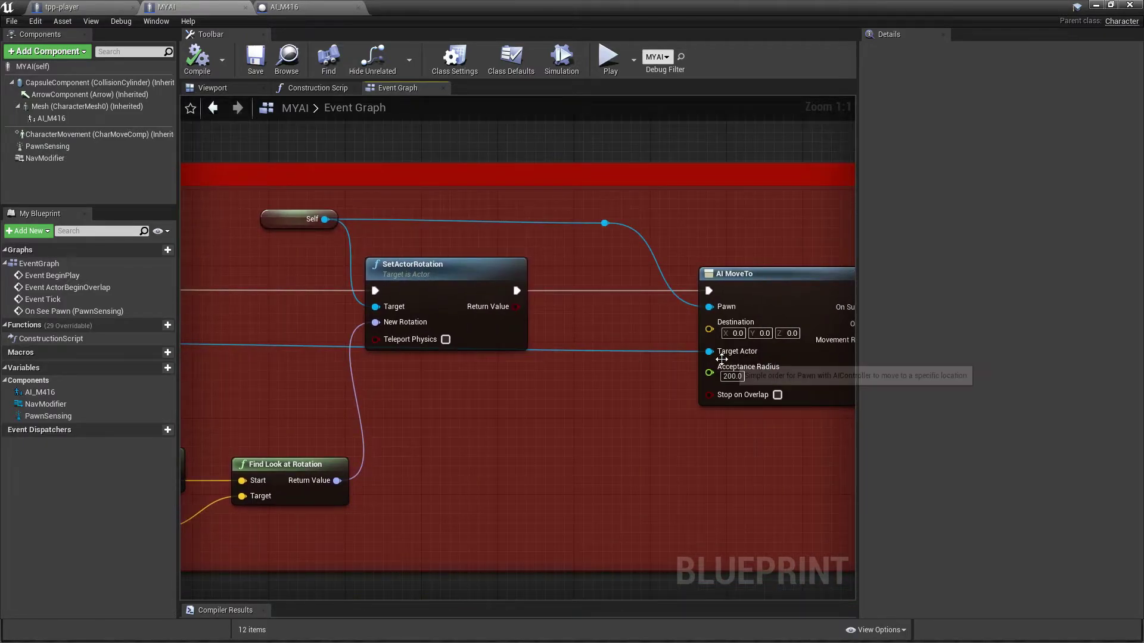
pyautogui.moveTo(721, 358); pyautogui.dragTo(485, 348, button='right')
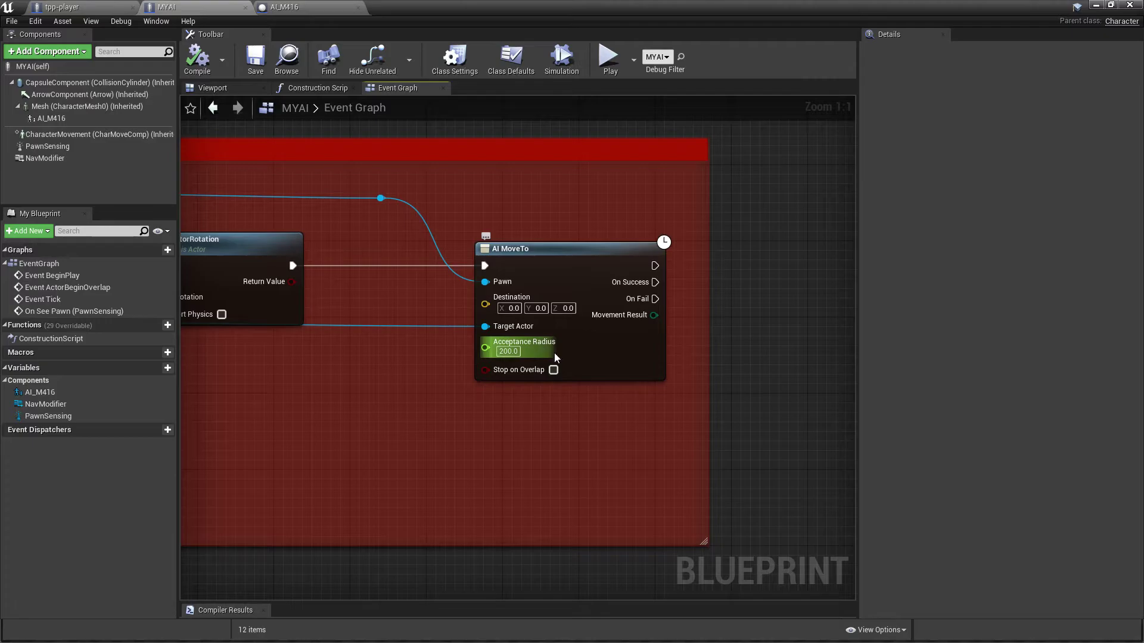
pyautogui.click(1097, 6)
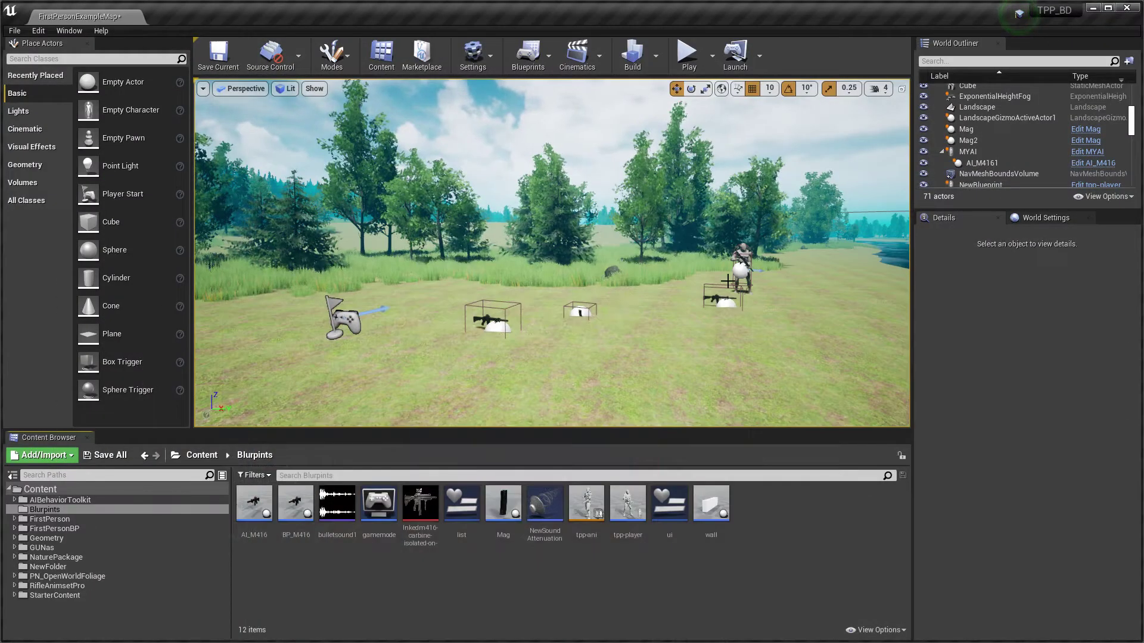
pyautogui.moveTo(718, 281)
pyautogui.mouseDown(button='right')
pyautogui.moveTo(718, 358)
pyautogui.moveTo(718, 215)
pyautogui.mouseUp(button='right')
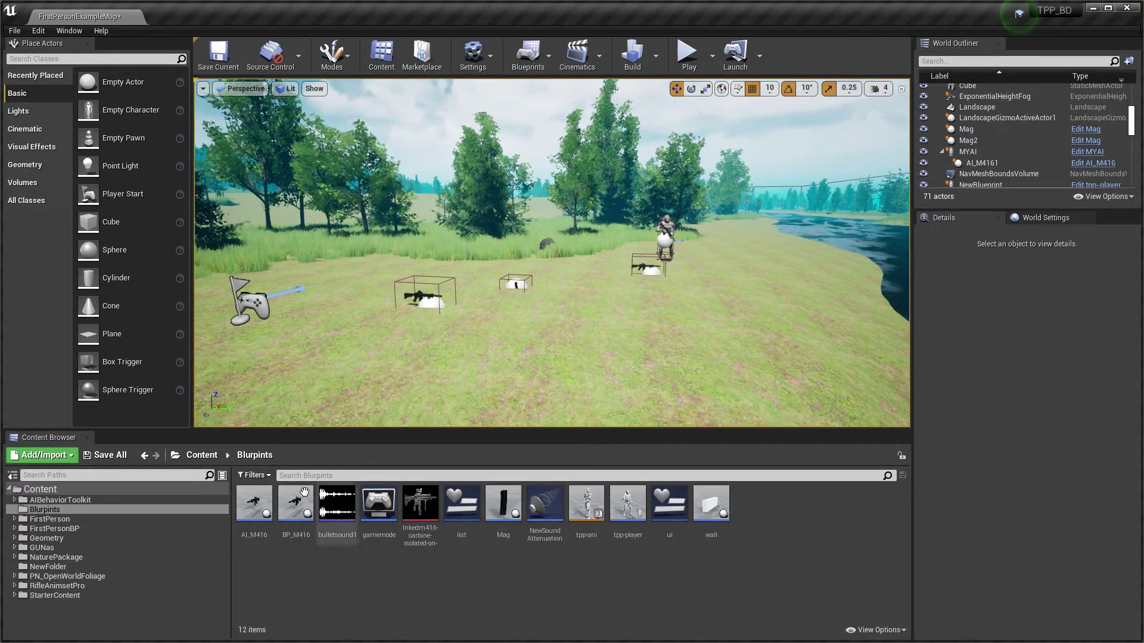
pyautogui.press('super')
pyautogui.click(418, 590)
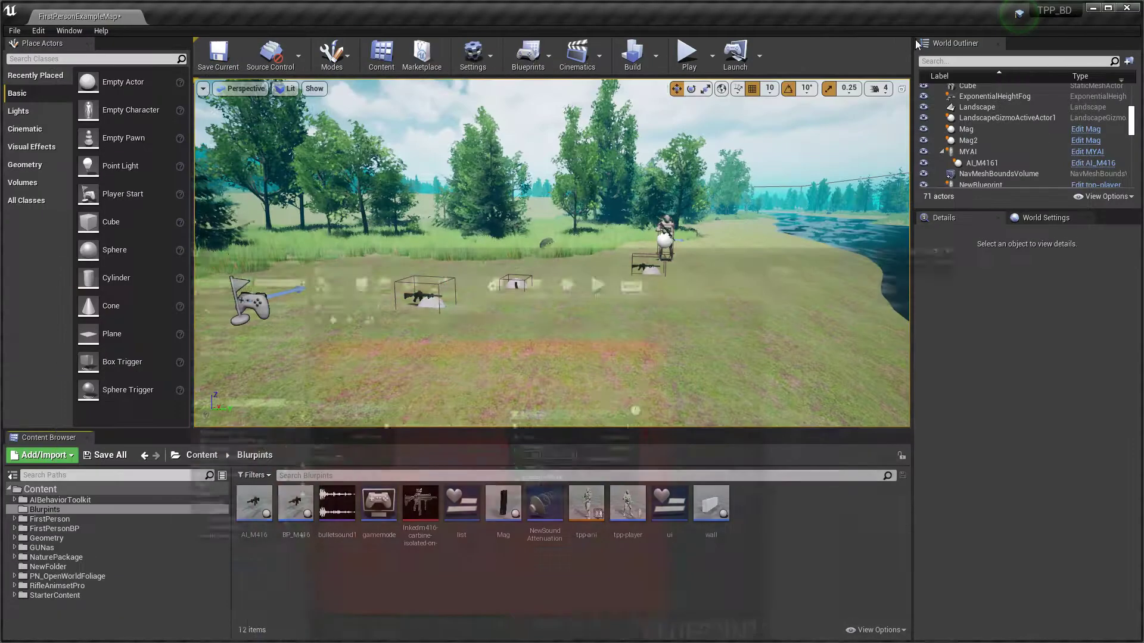
pyautogui.click(1096, 7)
# Start Play In Editor with Alt+P and run the player toward the enemy
pyautogui.hotkey('alt', 'p')
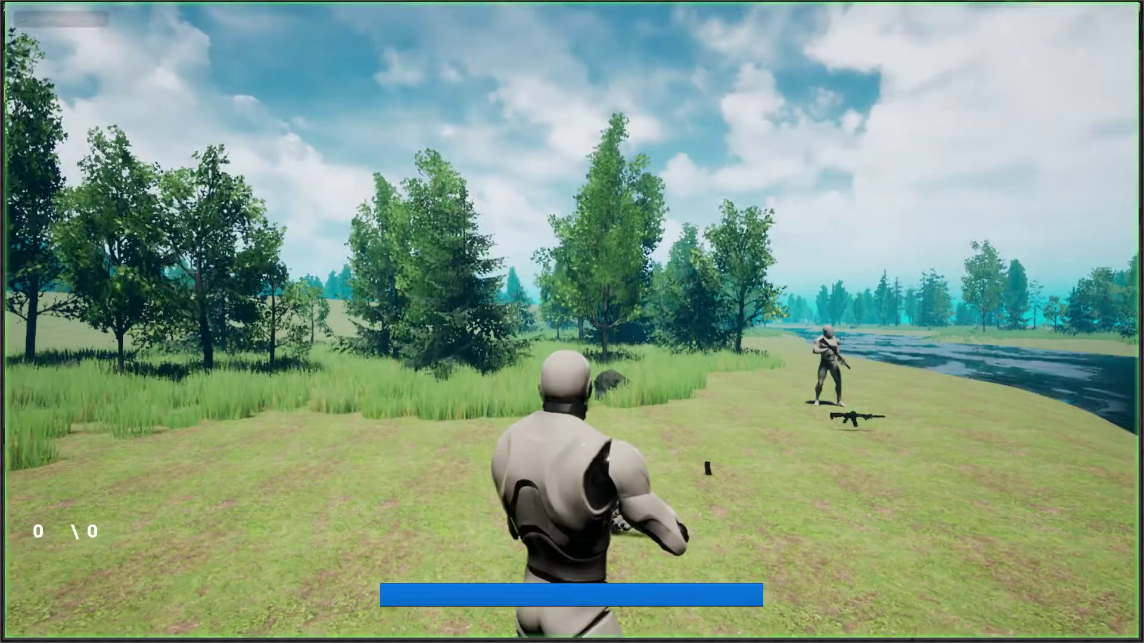
pyautogui.press('w')
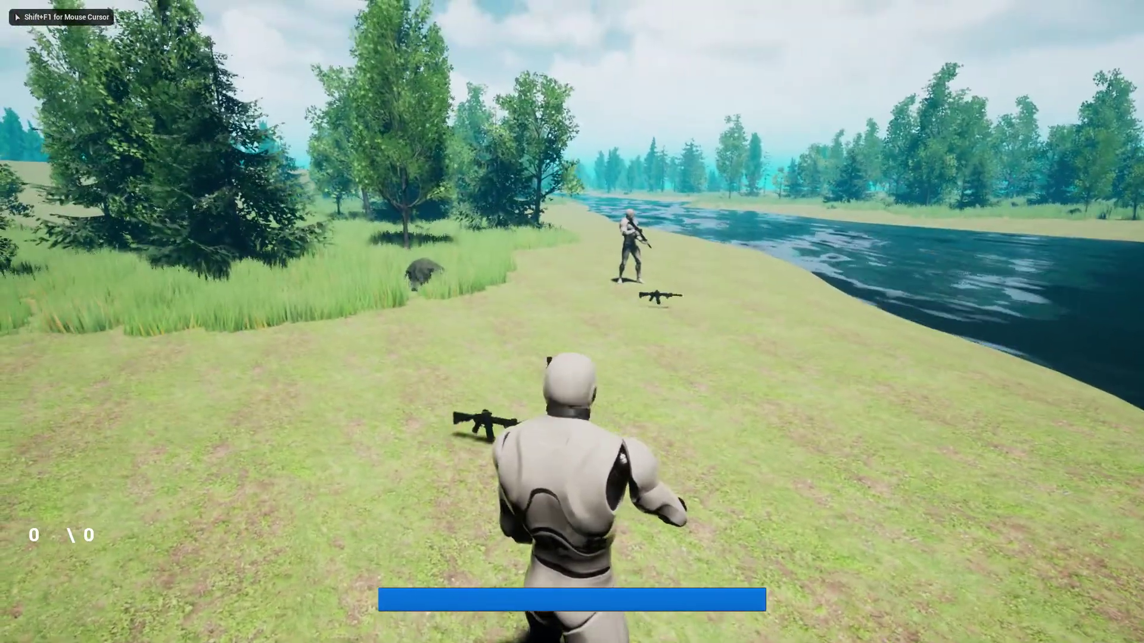